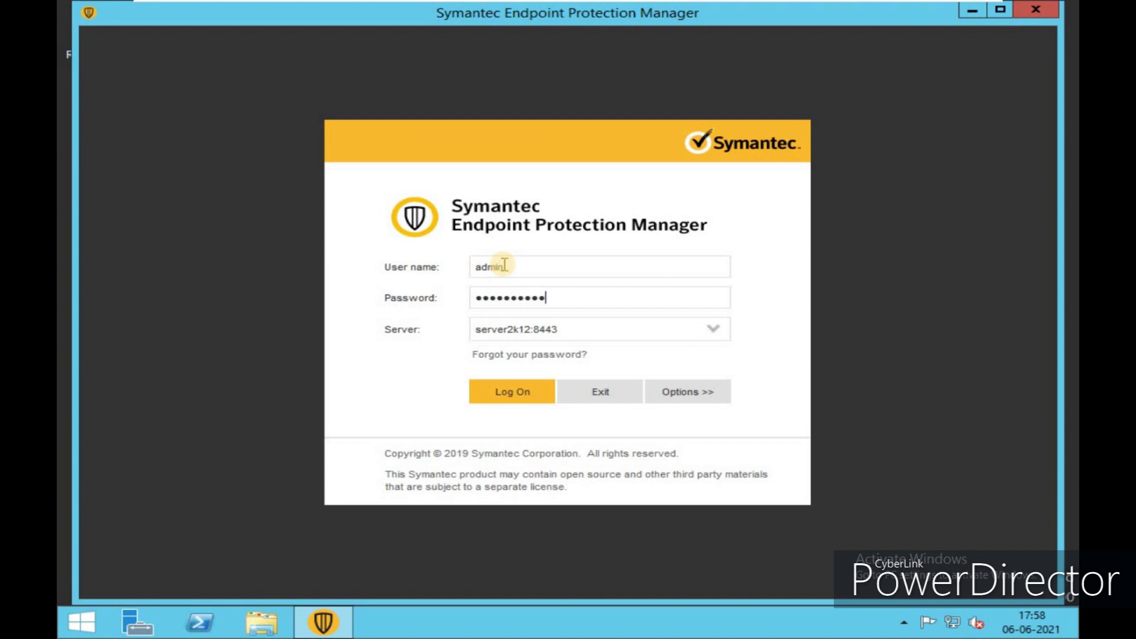
# Step: Log on to the management console, close the Getting Started window and review the home dashboard's status sections
pyautogui.press('Return')
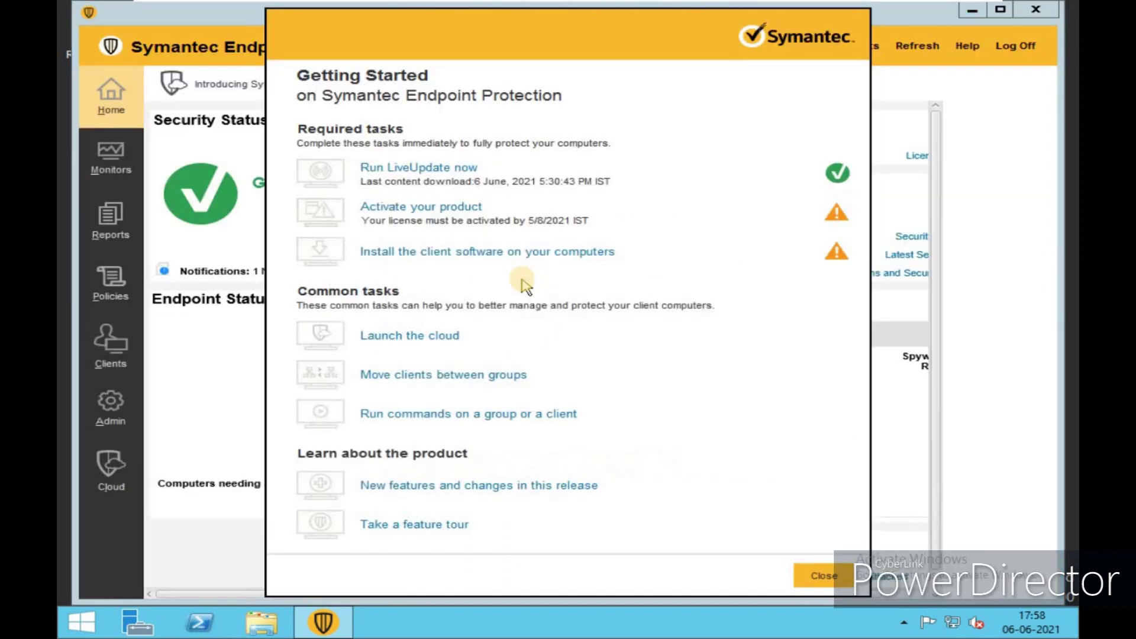
pyautogui.click(824, 576)
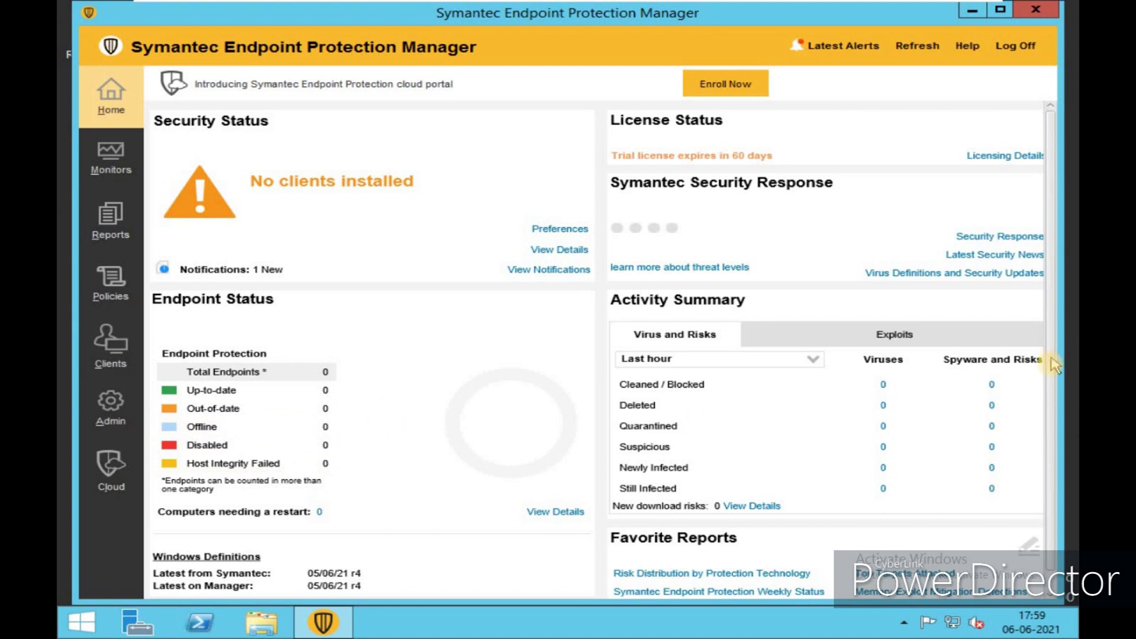
pyautogui.scroll(-1, 887, 420)
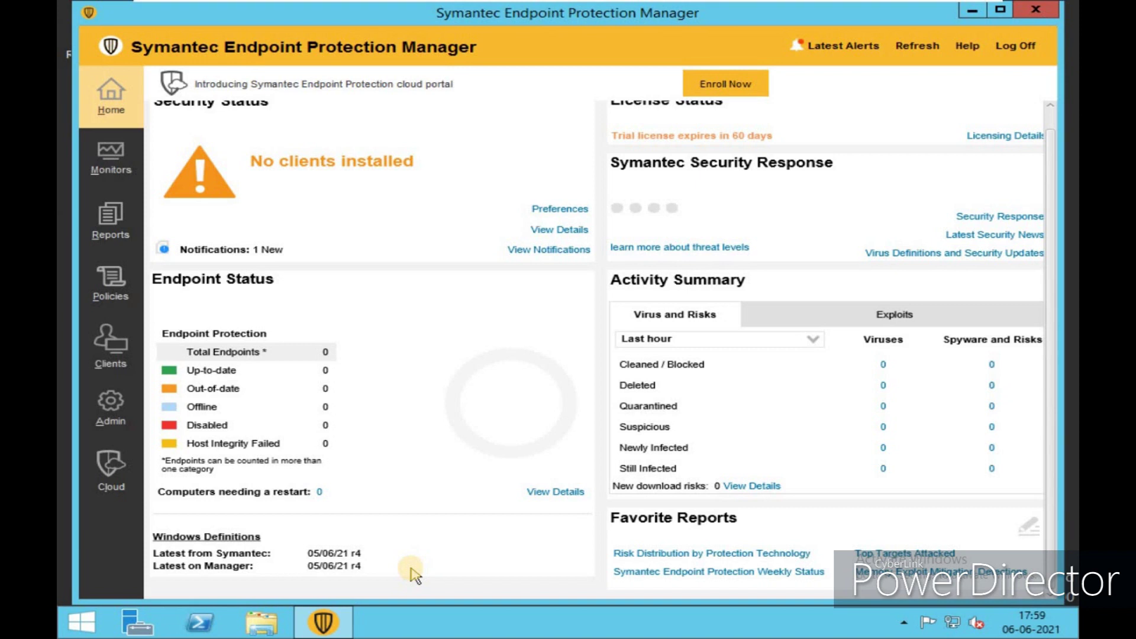
# Step: Rename the existing admin system administrator with the new administrator name and review the rest of the account details
pyautogui.click(118, 416)
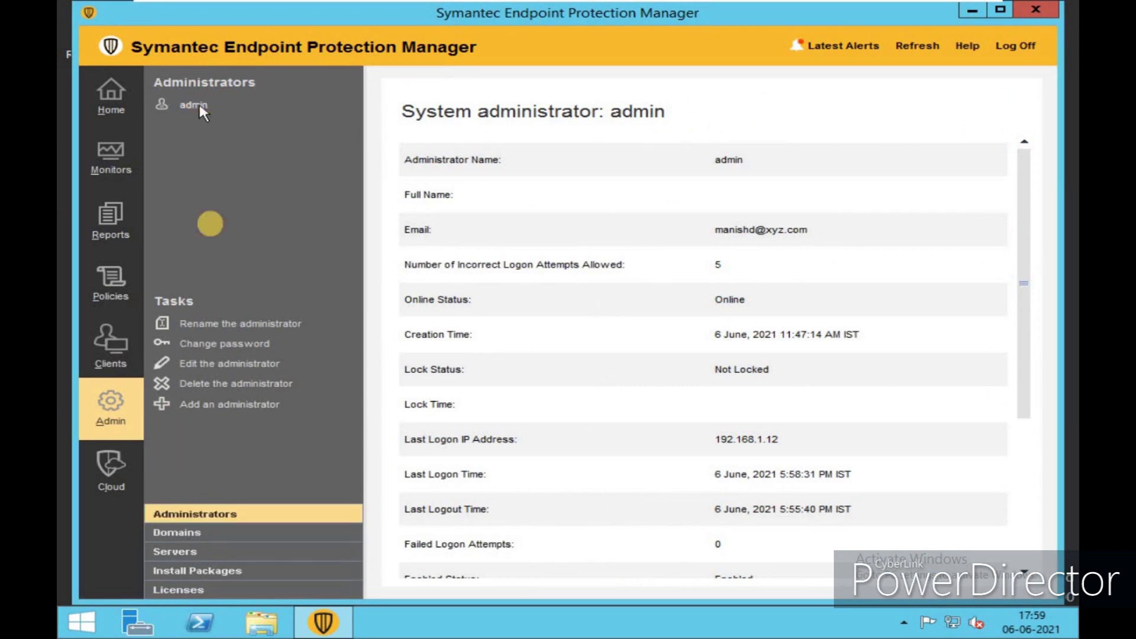
pyautogui.click(233, 323)
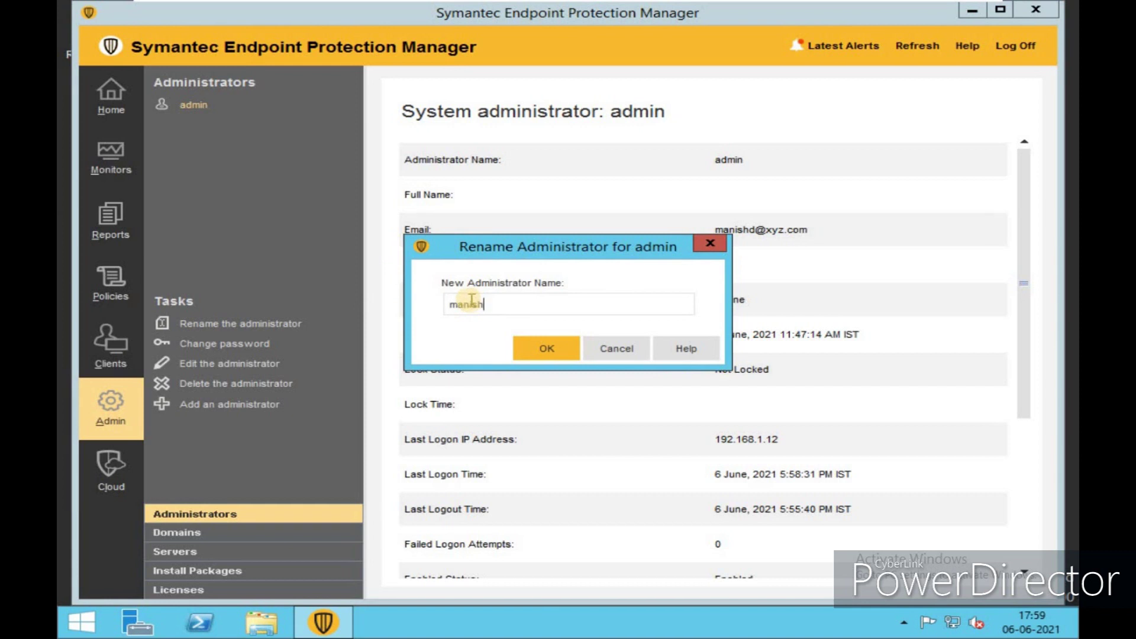
pyautogui.click(544, 349)
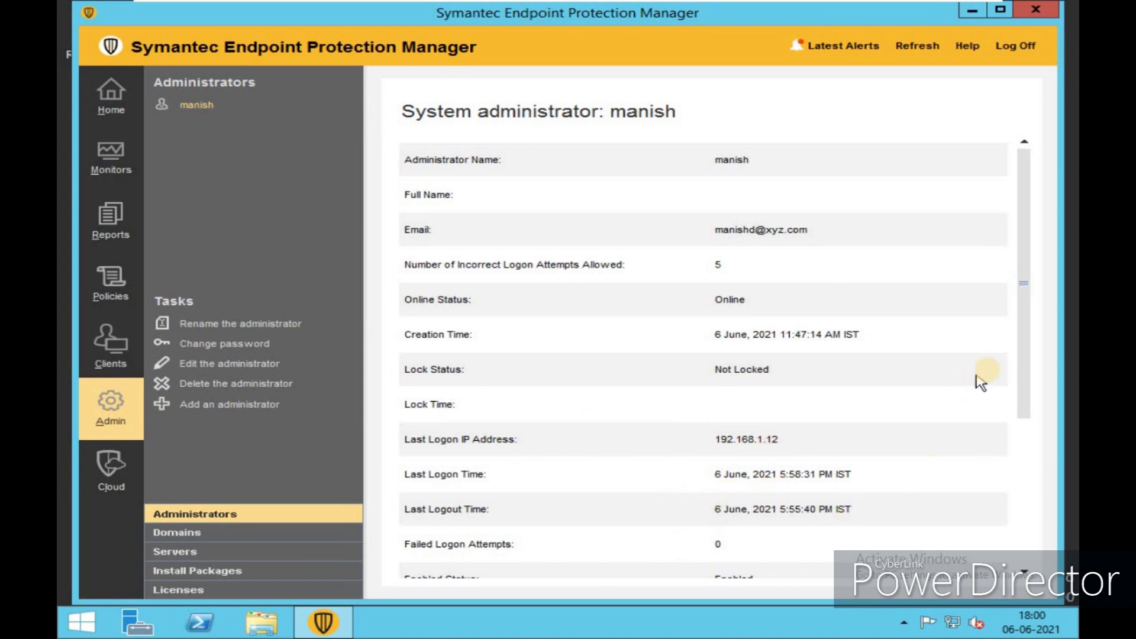
pyautogui.moveTo(1027, 385); pyautogui.dragTo(1022, 569)
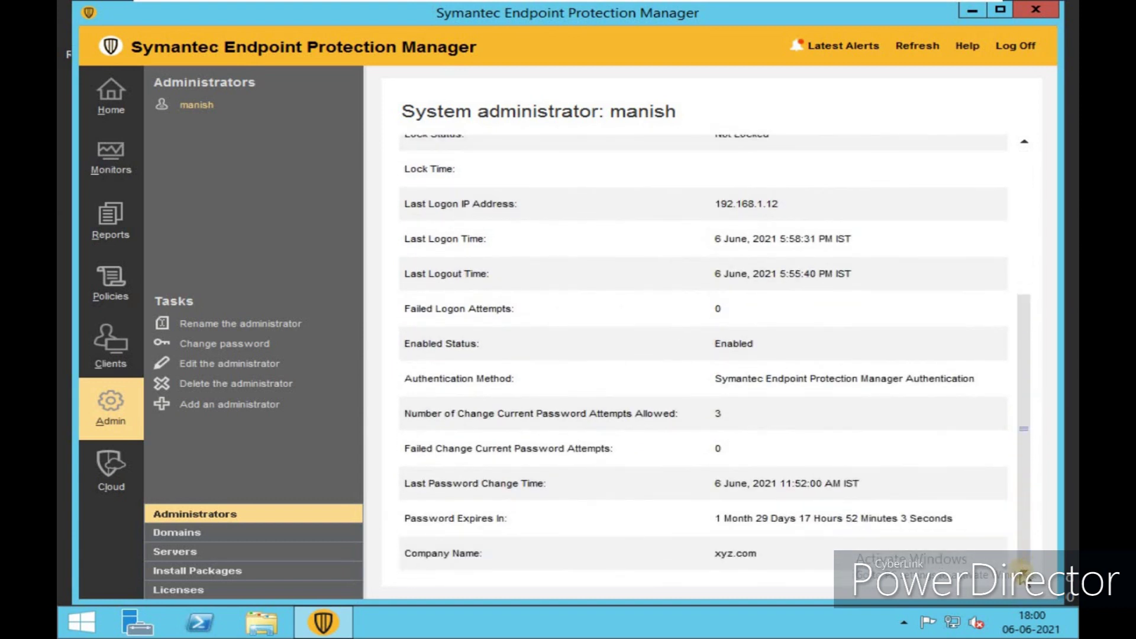
# Step: Start a new administrator with user name, full name and e-mail, set the account lock to 20 minutes and enable the lock e-mail alert
pyautogui.click(258, 406)
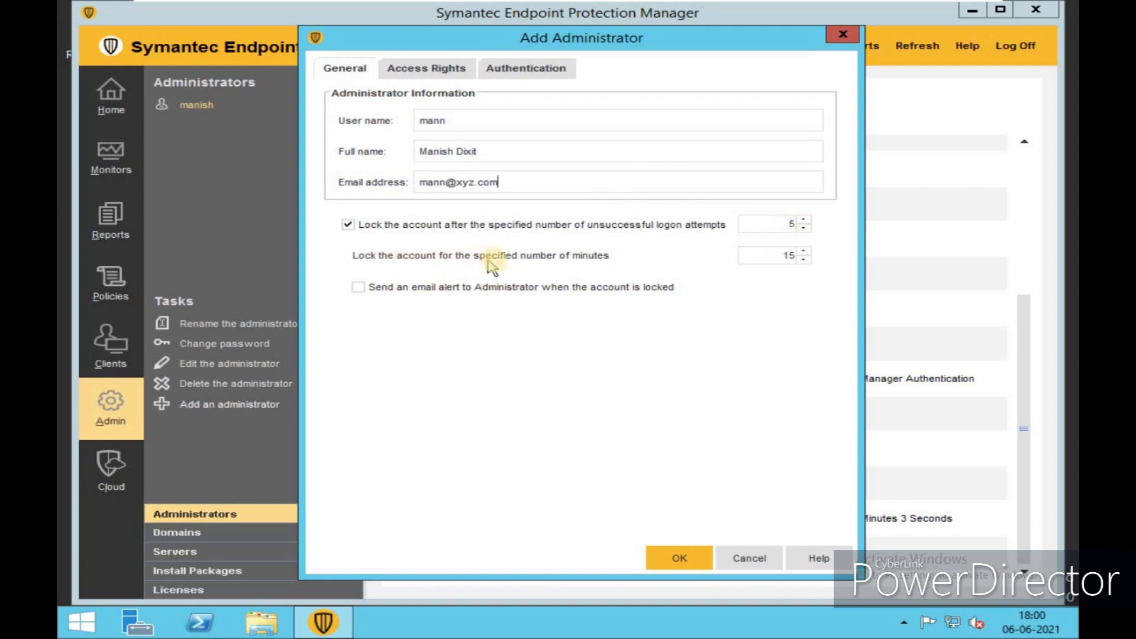
pyautogui.doubleClick(796, 253)
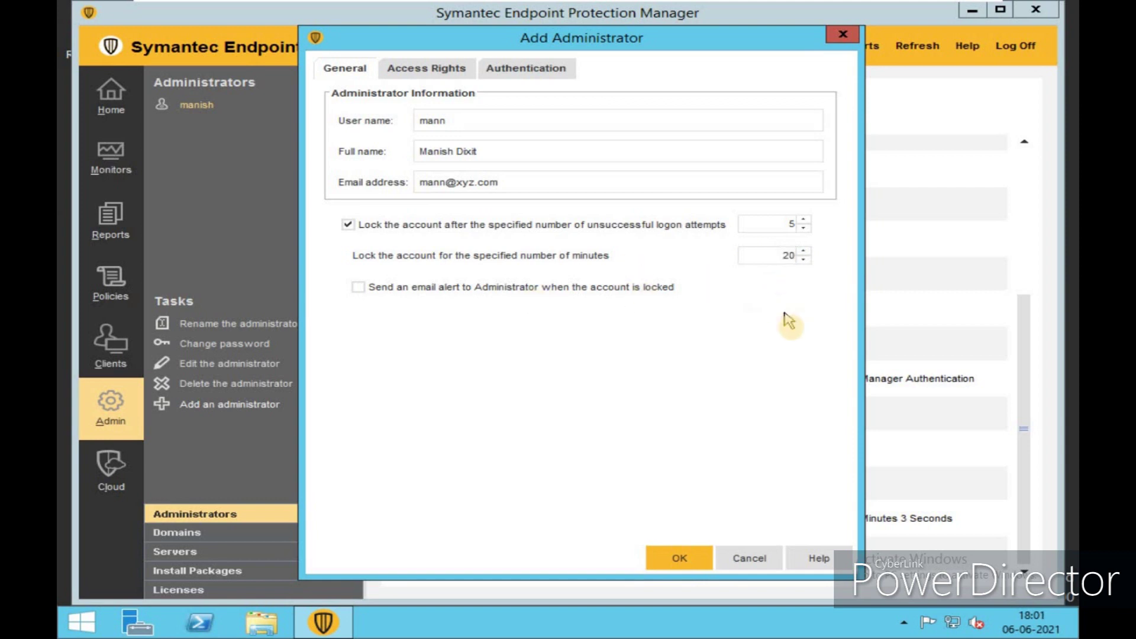
pyautogui.click(376, 289)
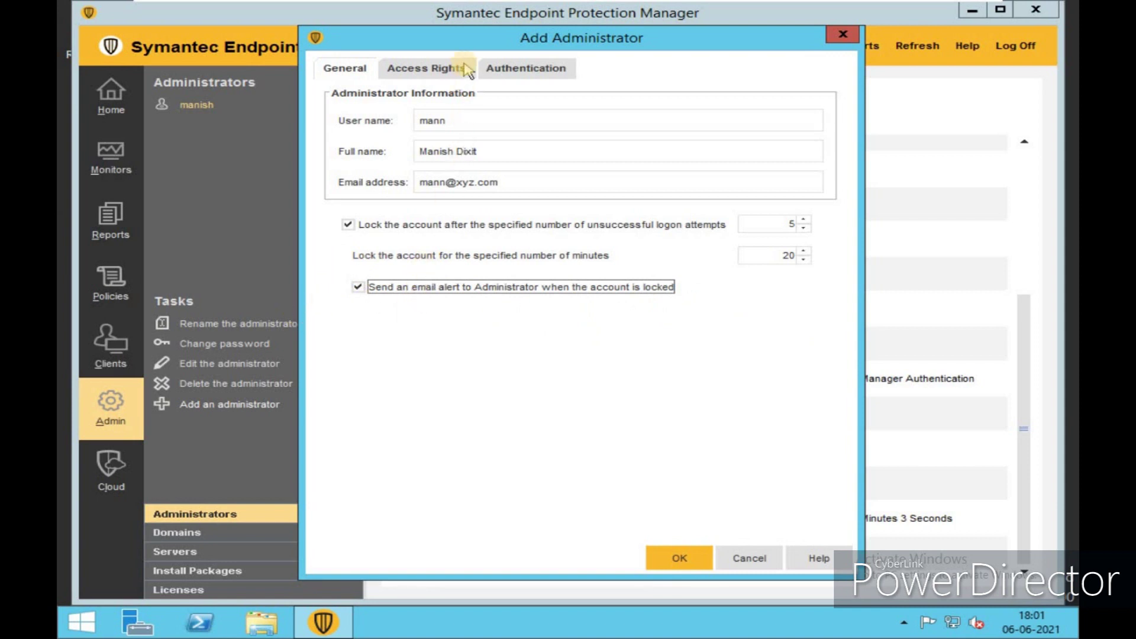
# Step: Try the System Administrator and Administrator roles in the new account's access rights and inspect the Administrator role's site rights
pyautogui.click(423, 70)
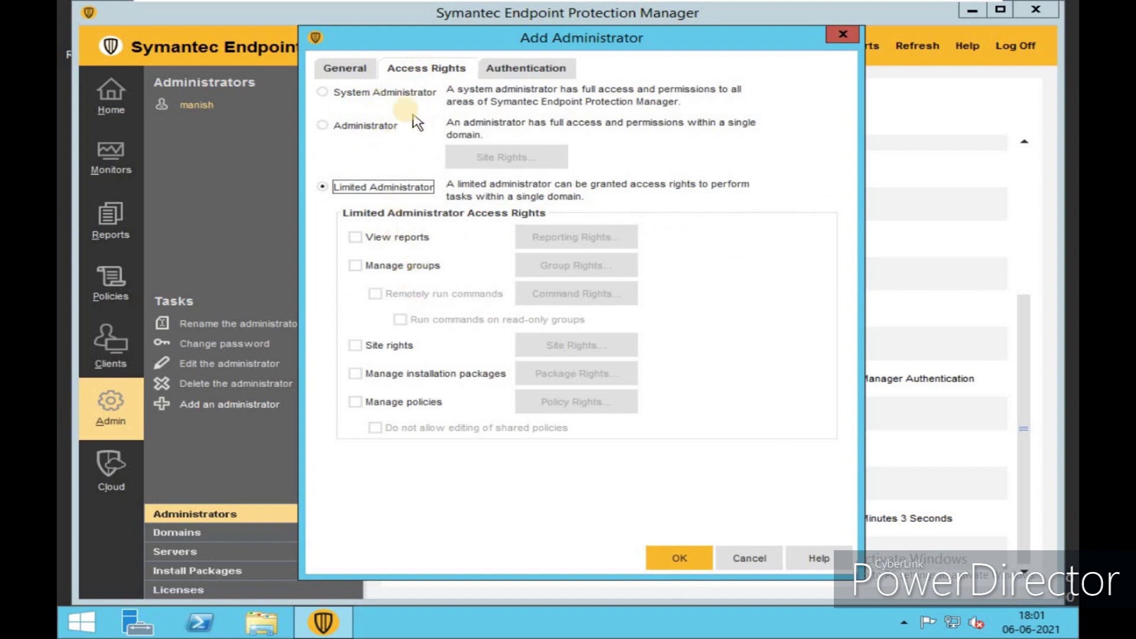
pyautogui.click(376, 101)
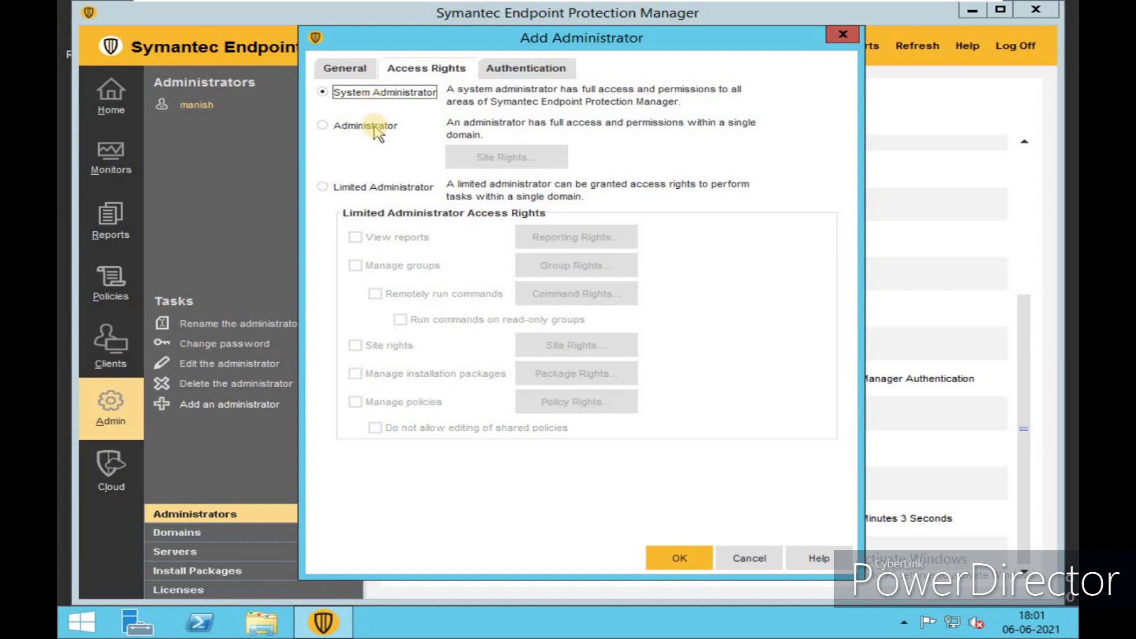
pyautogui.click(376, 127)
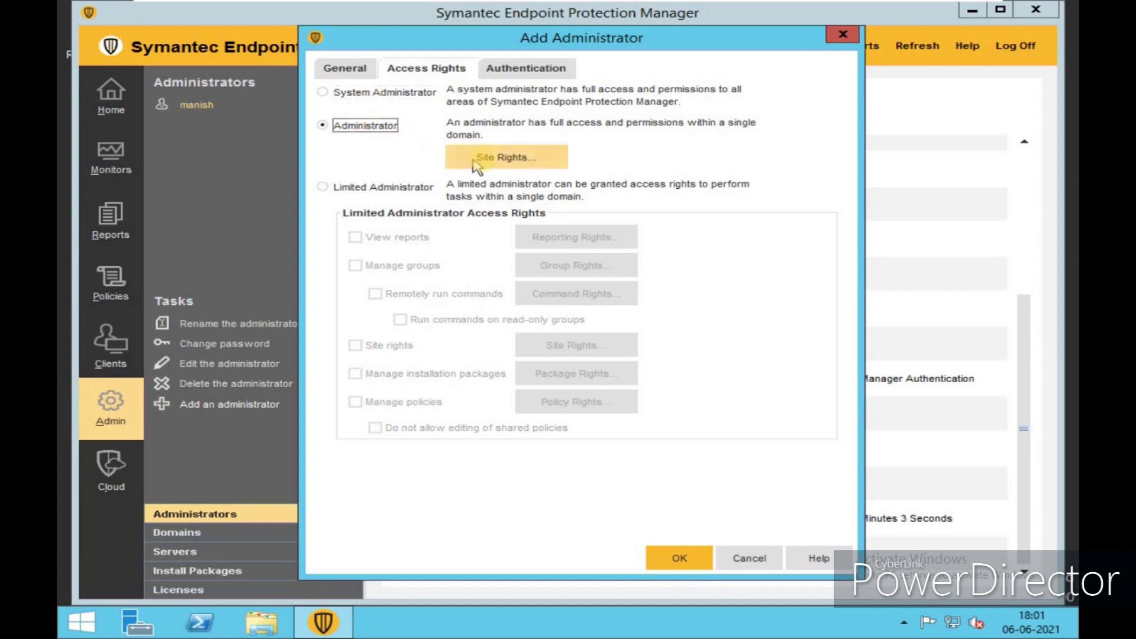
pyautogui.click(498, 161)
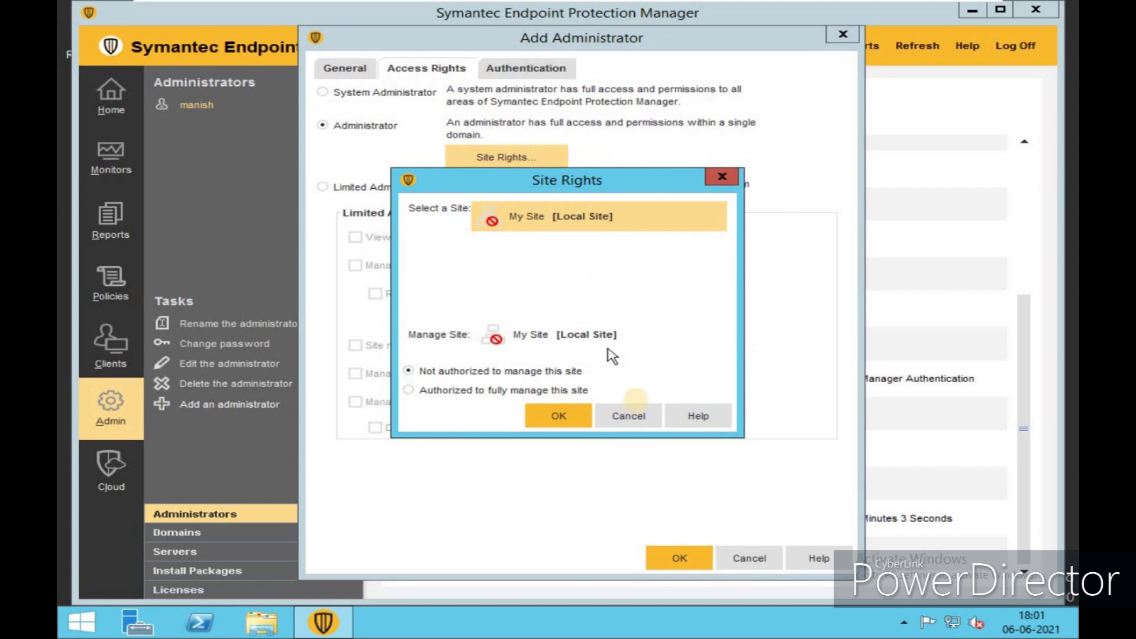
pyautogui.click(647, 424)
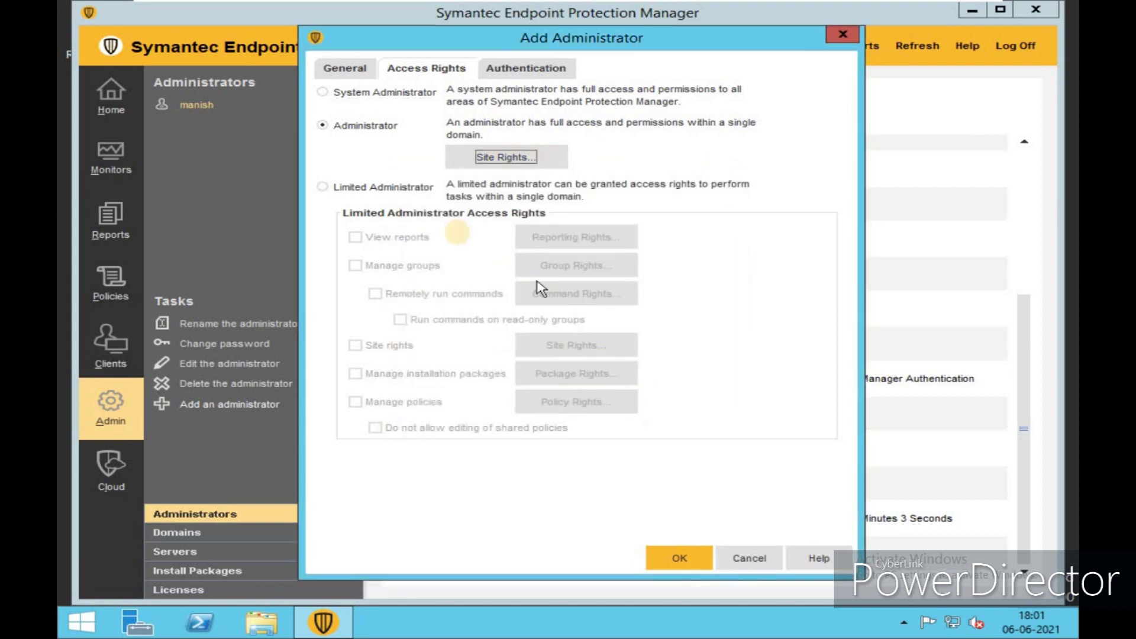
# Step: Assign the Limited Administrator role with rights to view reports and manage groups, without remotely run commands or reporting restrictions
pyautogui.click(388, 188)
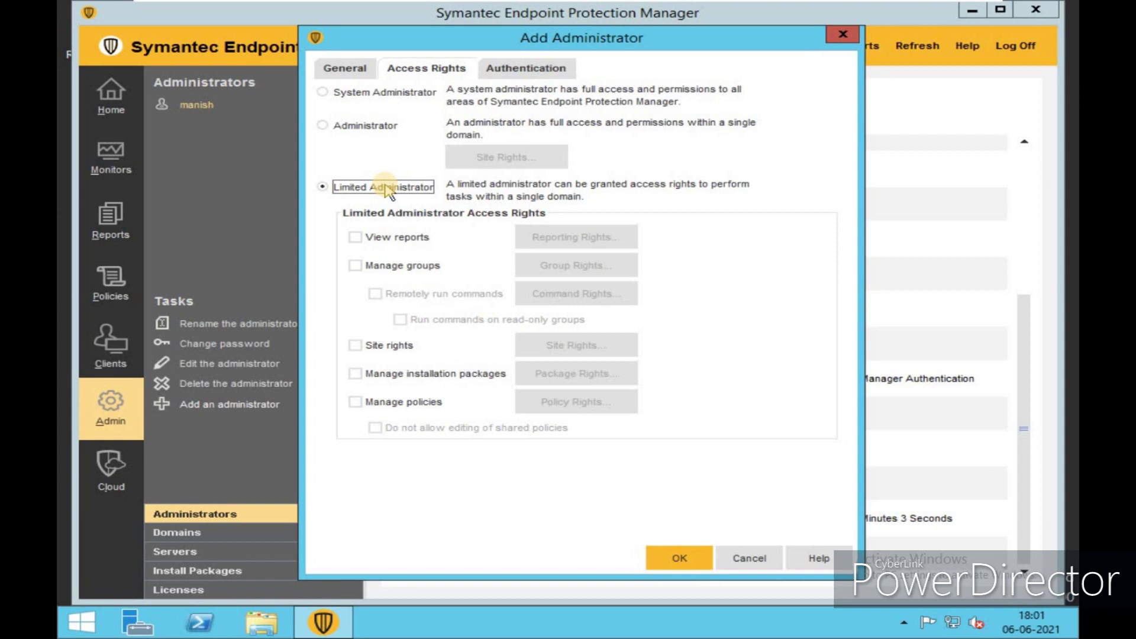
pyautogui.click(365, 247)
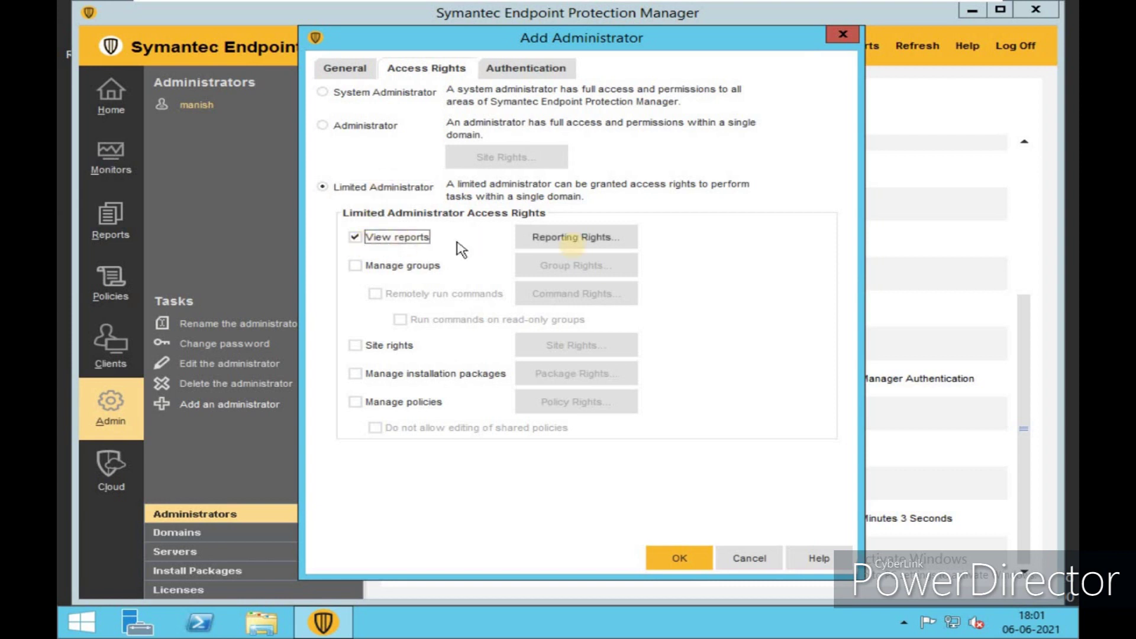
pyautogui.click(595, 244)
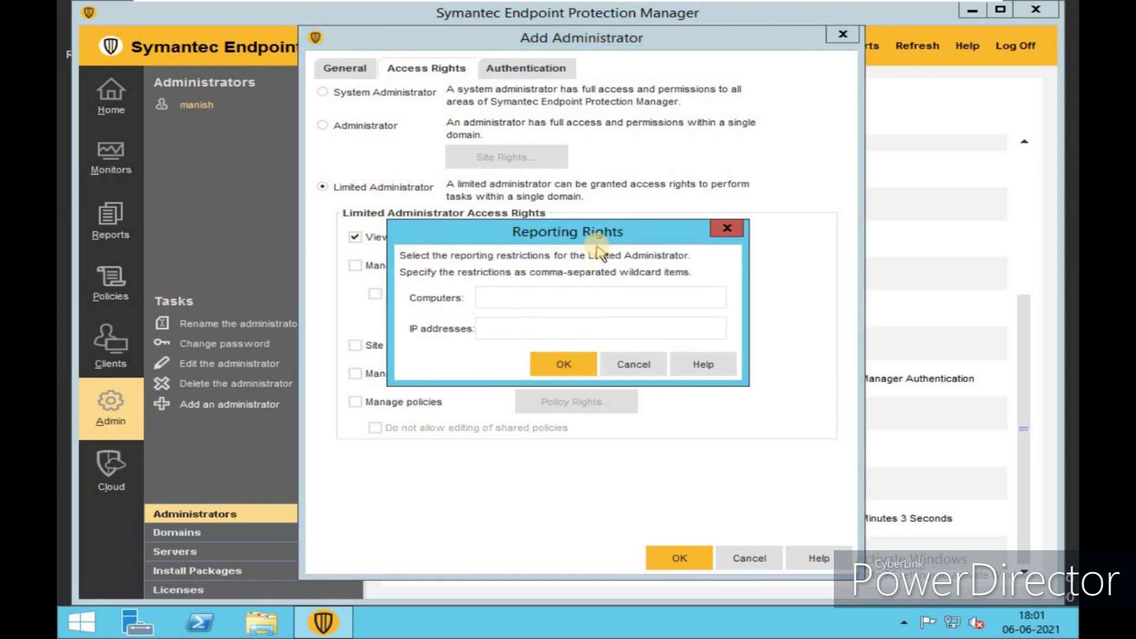
pyautogui.click(635, 371)
pyautogui.click(387, 265)
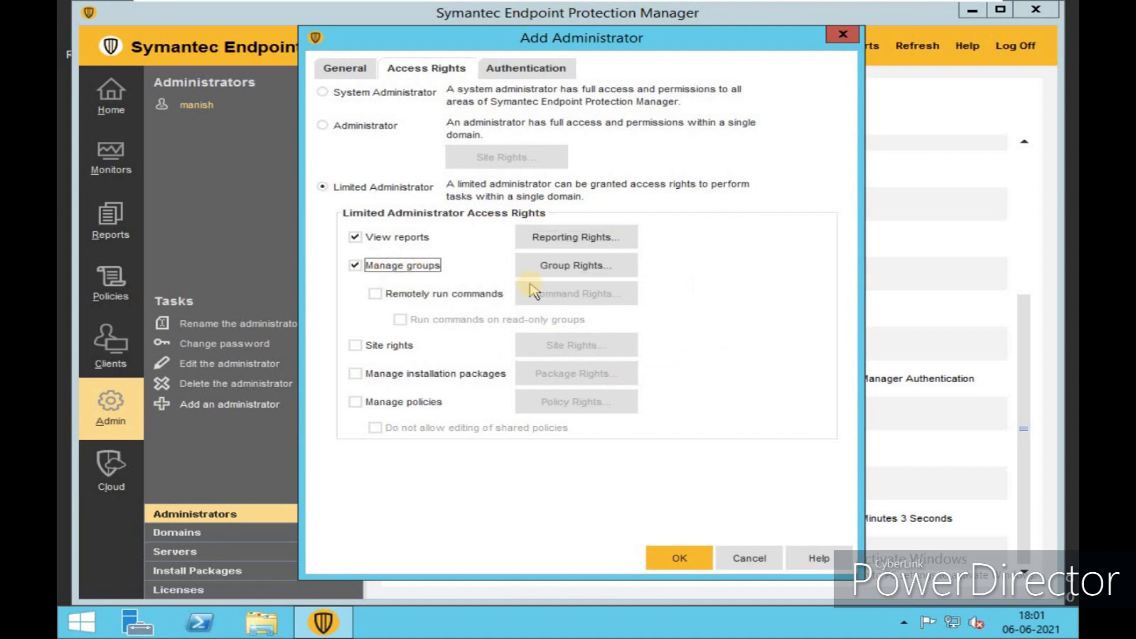
pyautogui.click(476, 296)
pyautogui.click(377, 293)
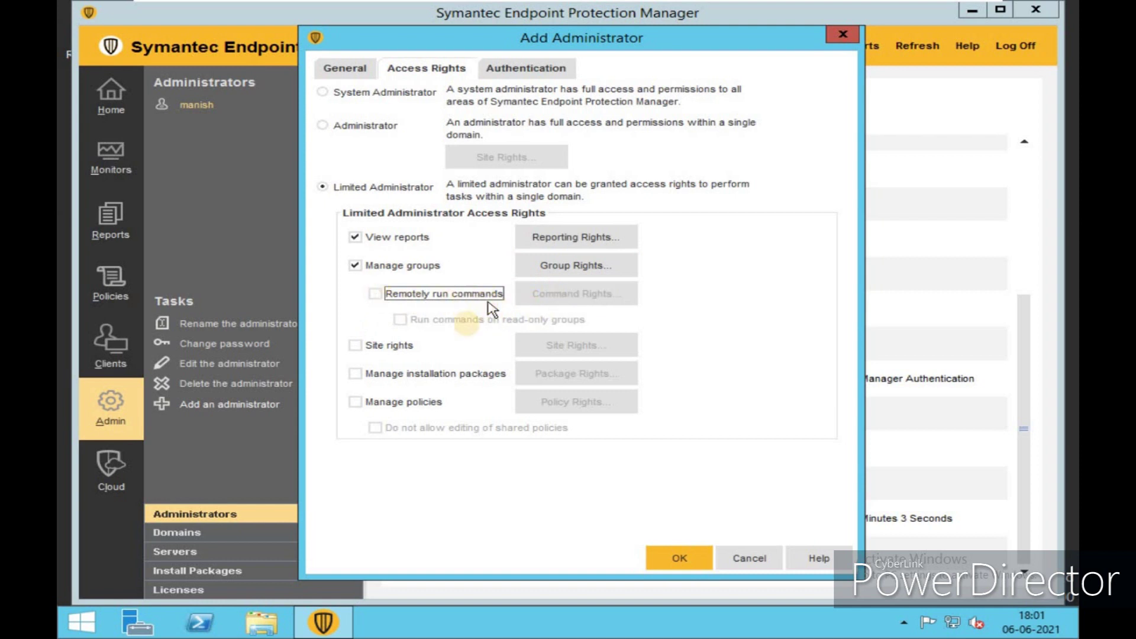
# Step: Grant the limited administrator the right to manage installation packages, with Full Access to all of them
pyautogui.click(434, 377)
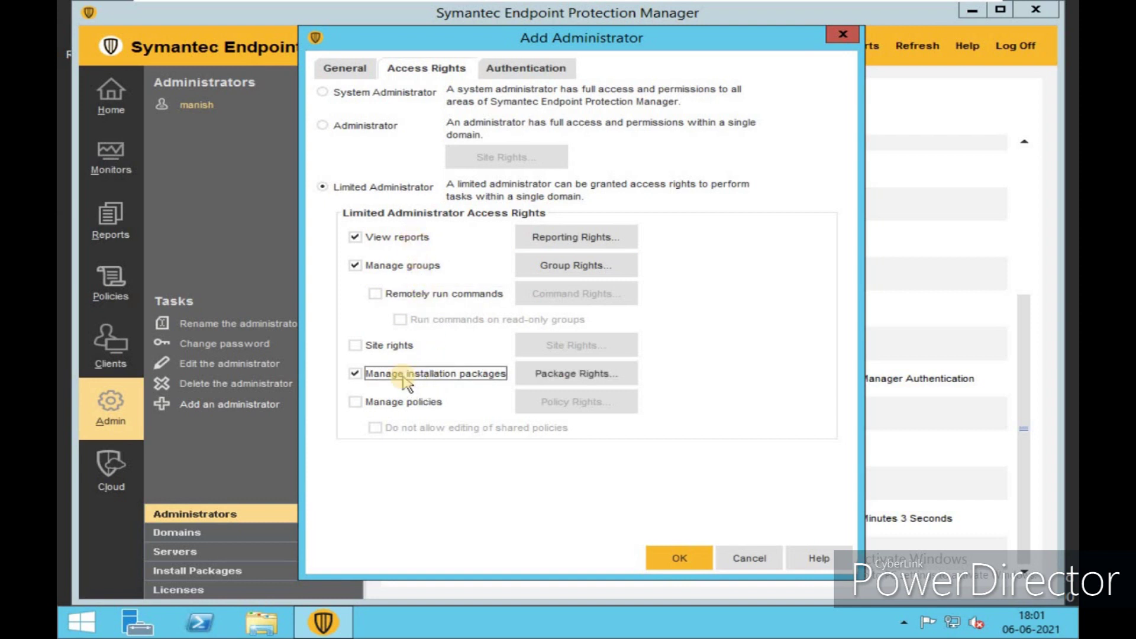
pyautogui.click(548, 379)
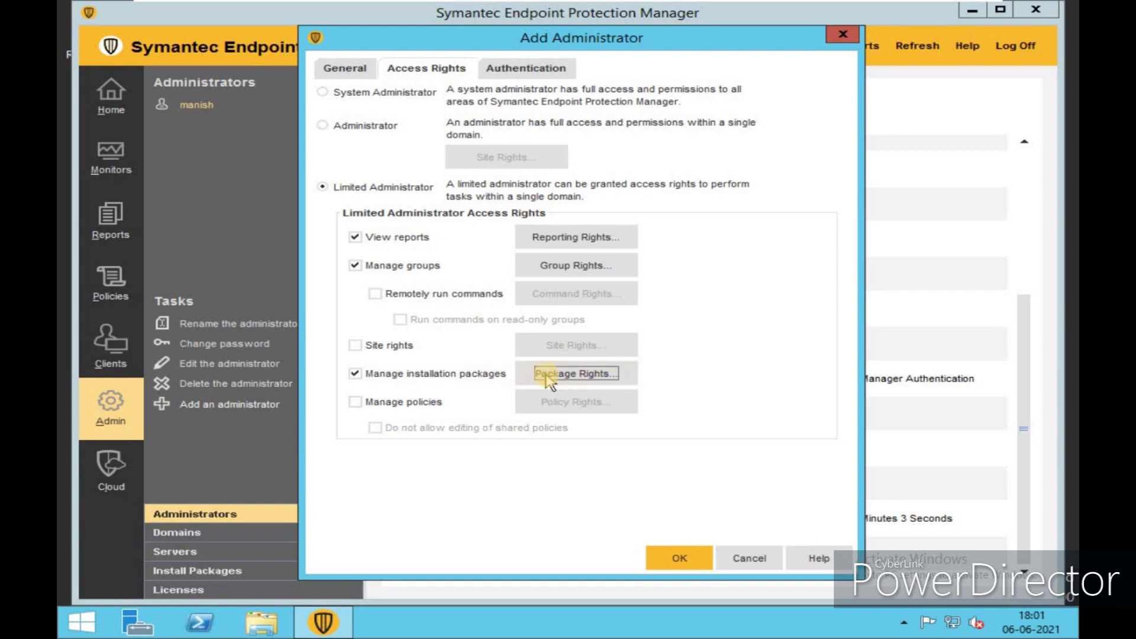
pyautogui.click(750, 302)
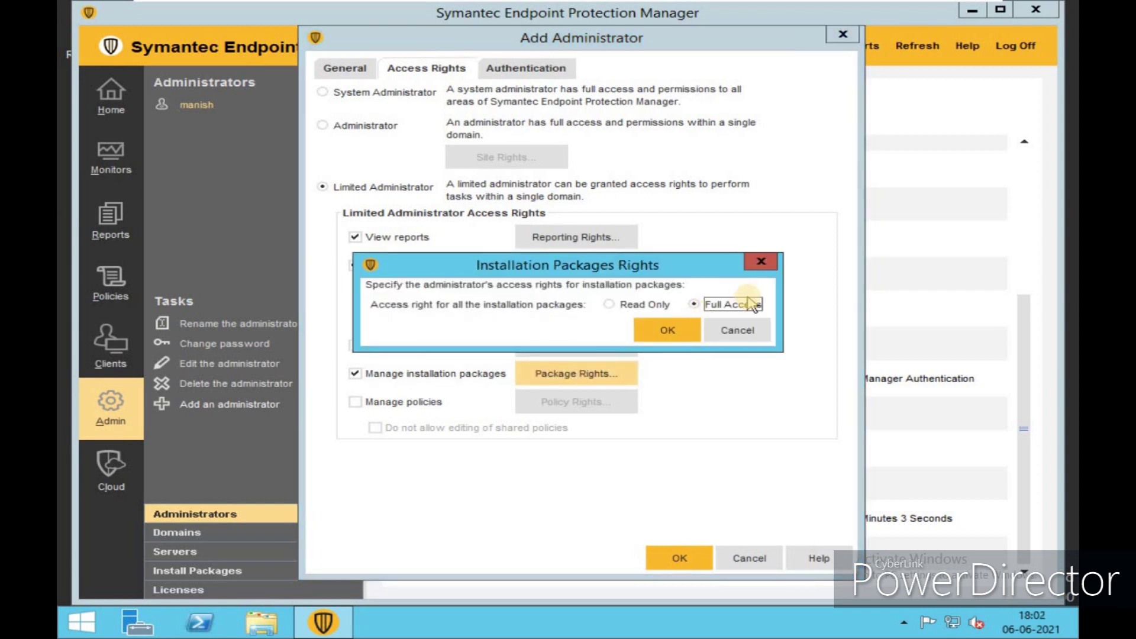
pyautogui.click(675, 330)
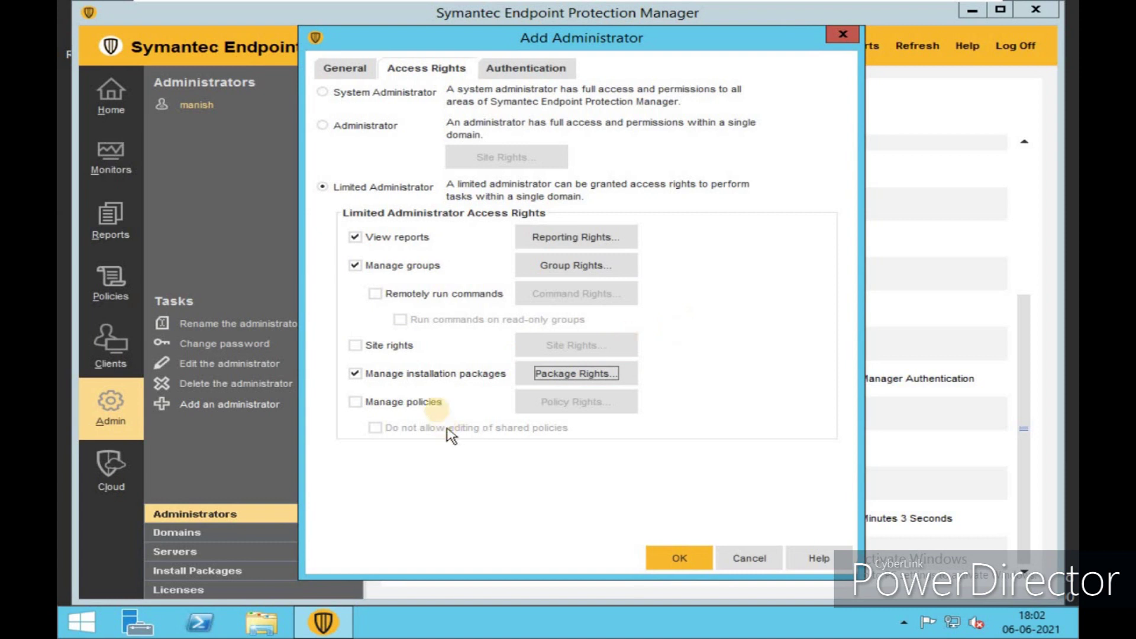
# Step: Grant the limited administrator the right to manage policies, keeping all listed policy types allowed
pyautogui.click(429, 403)
pyautogui.click(586, 404)
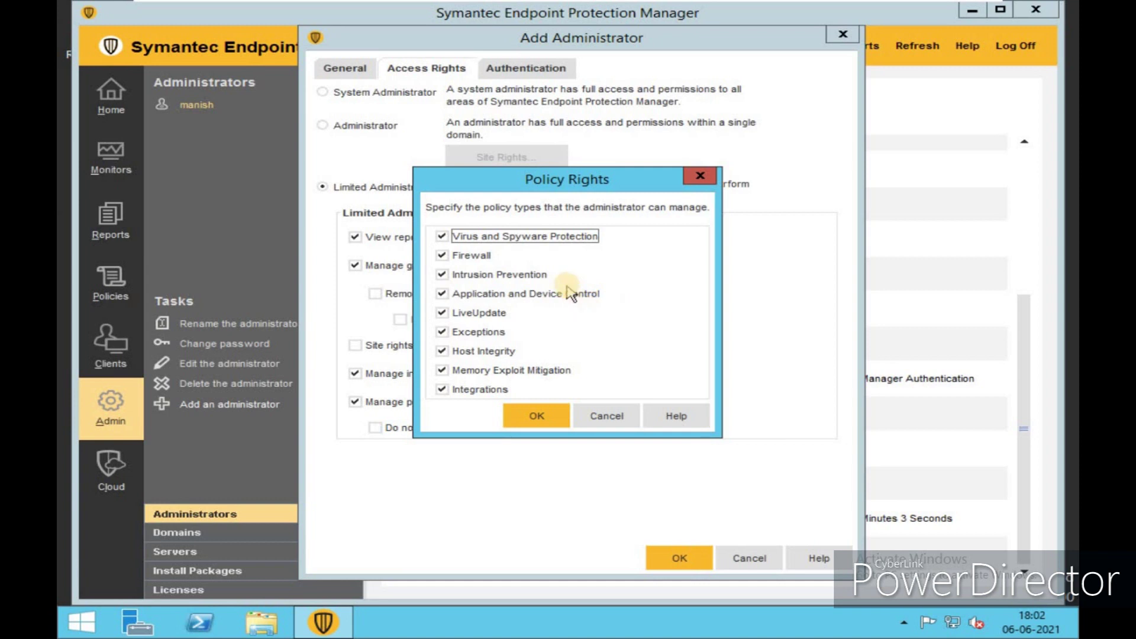
pyautogui.click(516, 421)
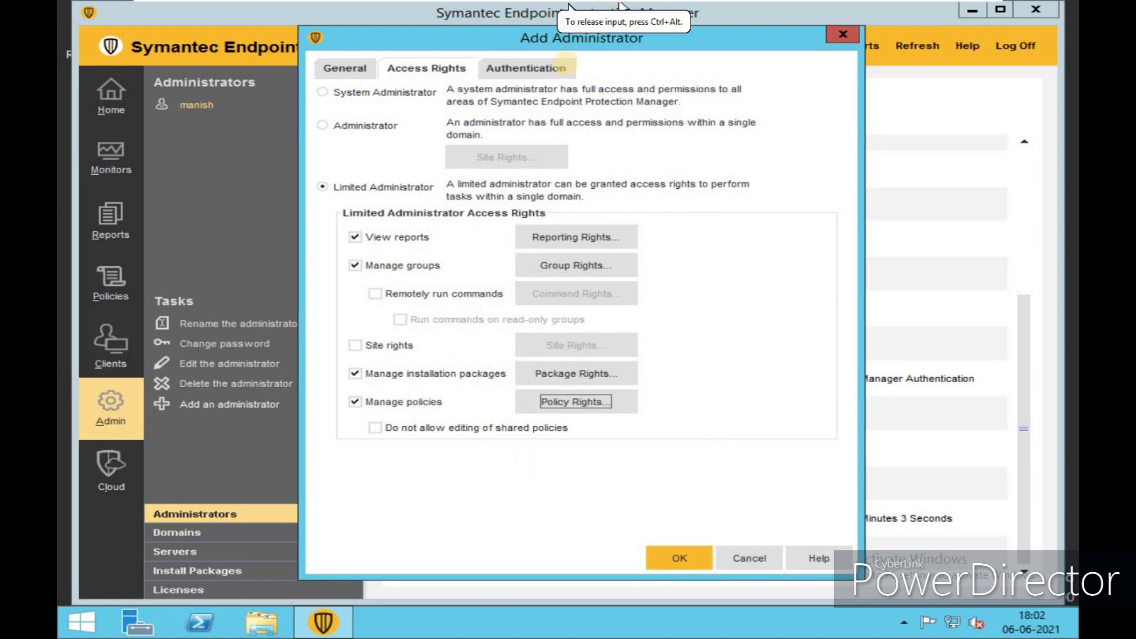
# Step: Enter and confirm the new administrator's account password for Symantec Endpoint Protection Manager Authentication
pyautogui.click(543, 72)
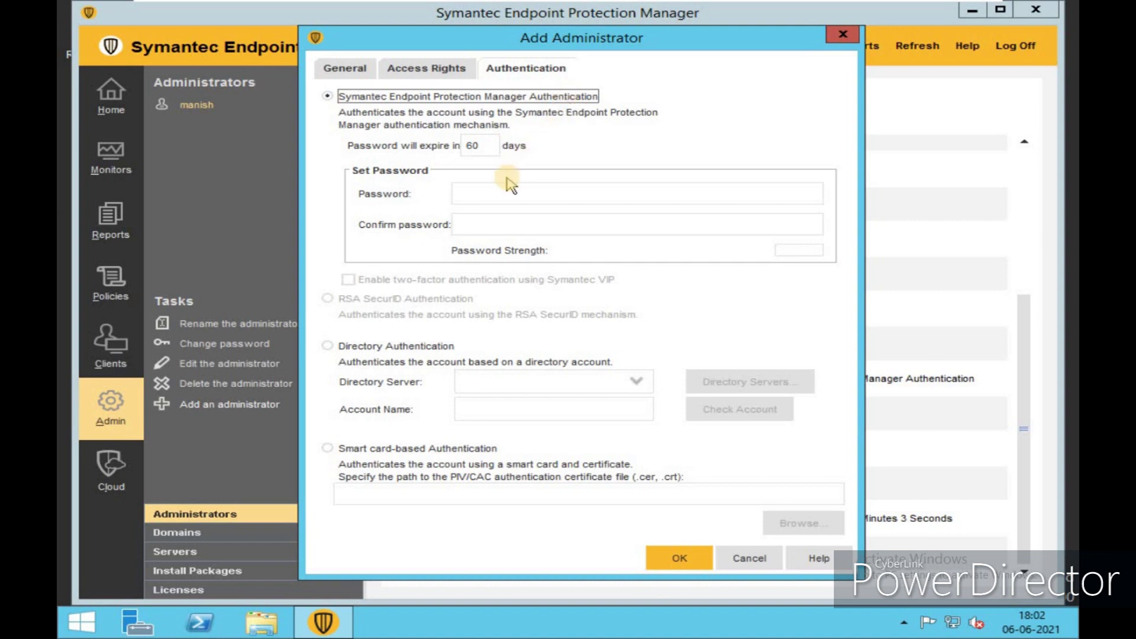
pyautogui.click(493, 193)
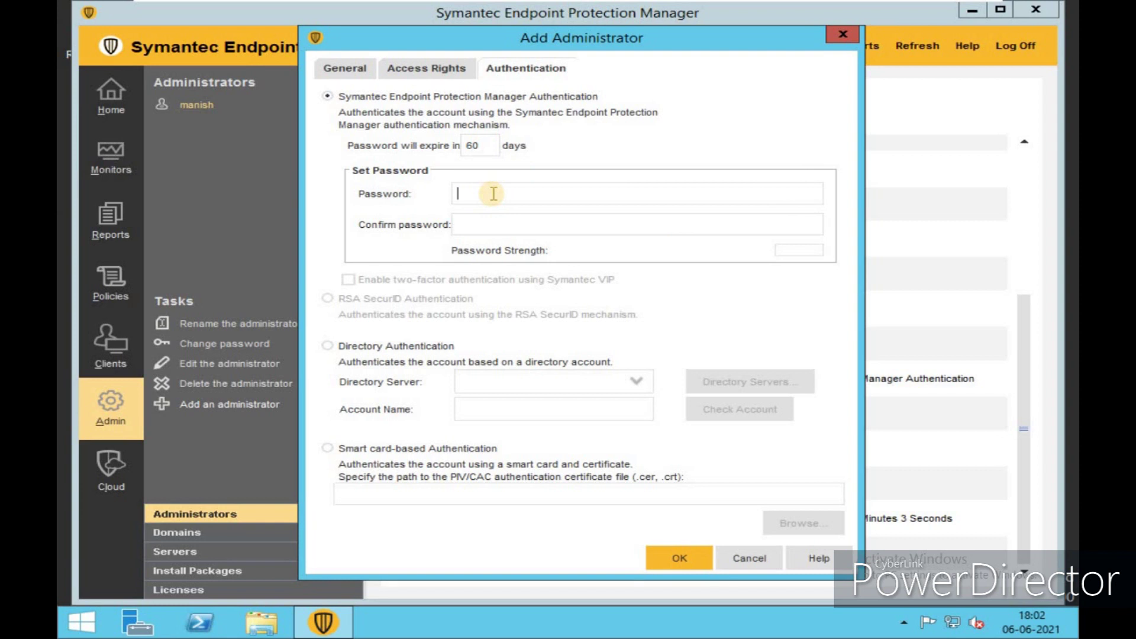
pyautogui.write('••')
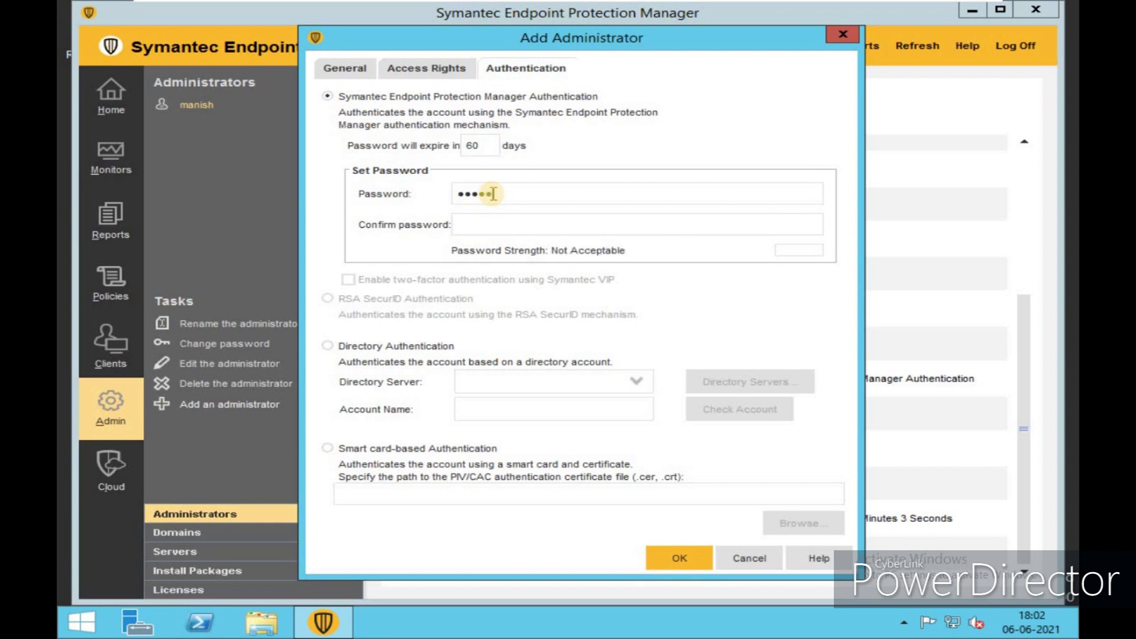
pyautogui.write('•••••')
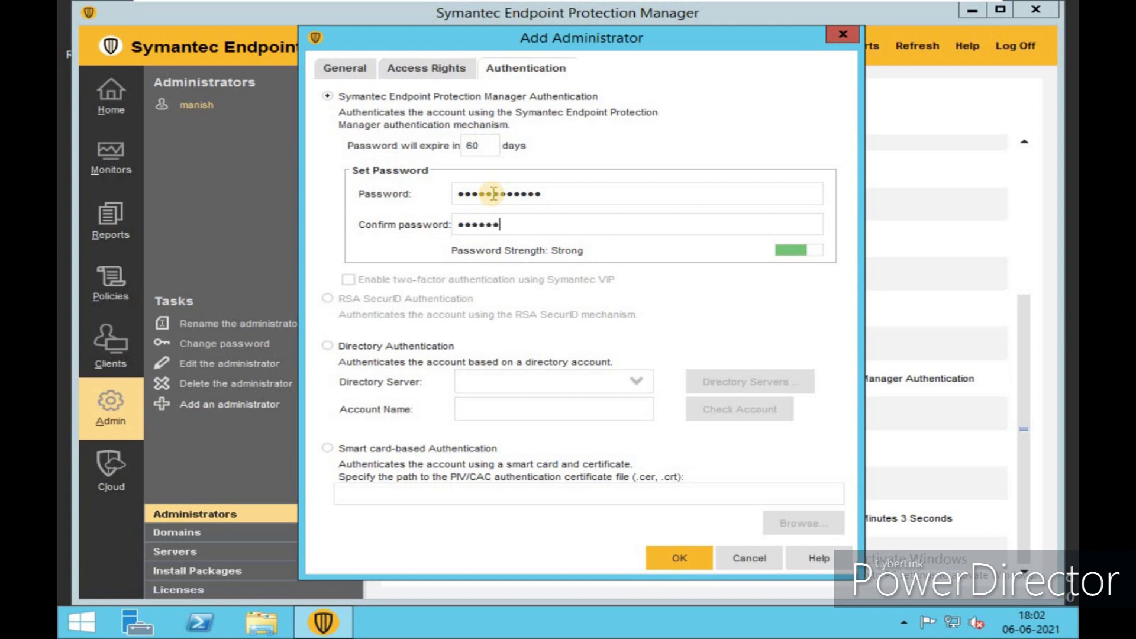
pyautogui.press('BackSpace')
pyautogui.press('BackSpace')
pyautogui.press('BackSpace')
pyautogui.press('BackSpace')
pyautogui.press('BackSpace')
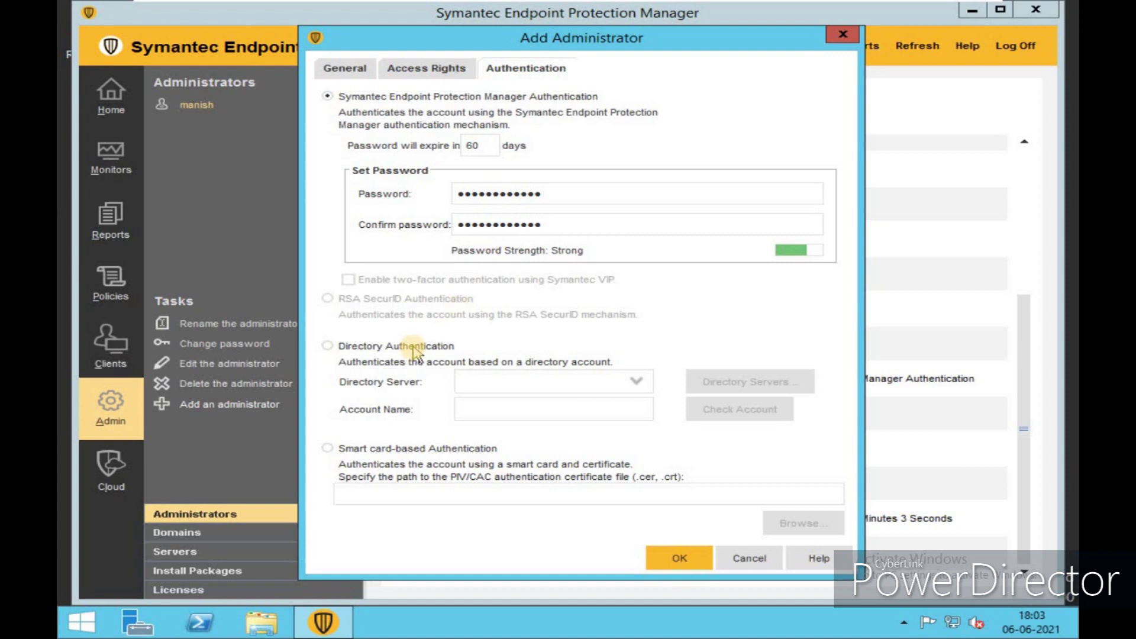
# Step: Examine the Directory Authentication option and the settings for adding an Active Directory or LDAP directory server, without adding one
pyautogui.click(415, 349)
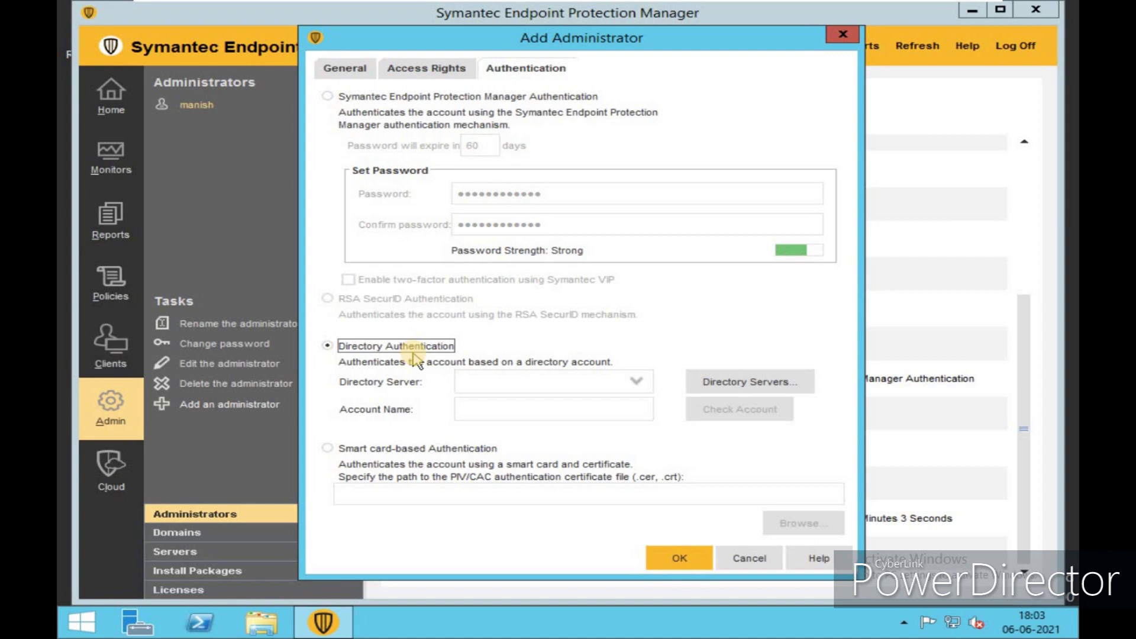
pyautogui.click(715, 383)
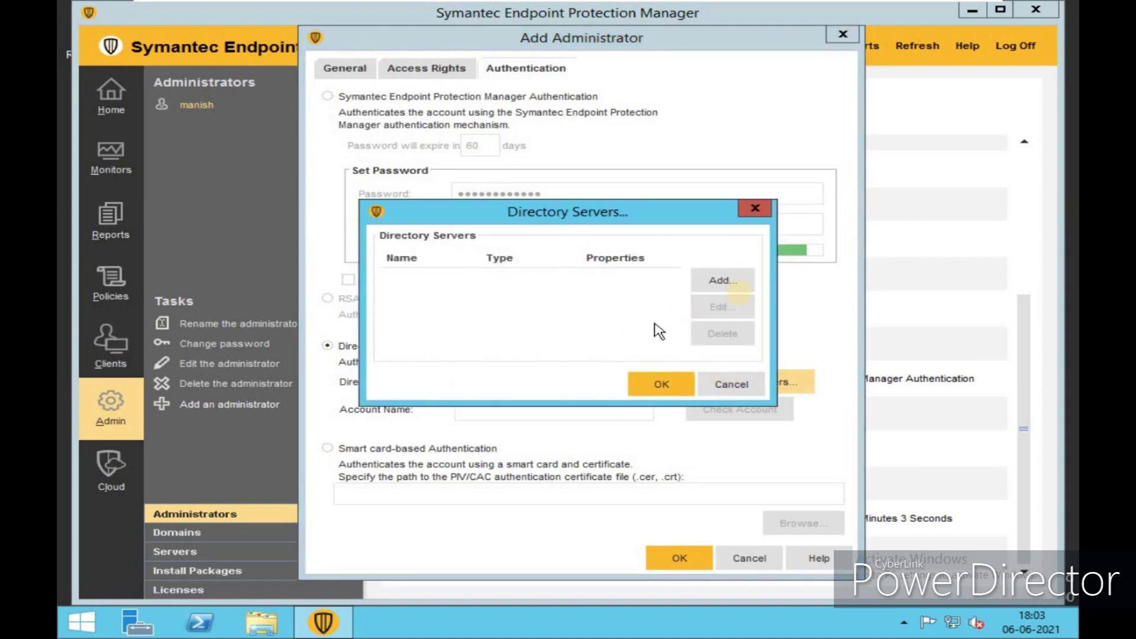
pyautogui.click(726, 282)
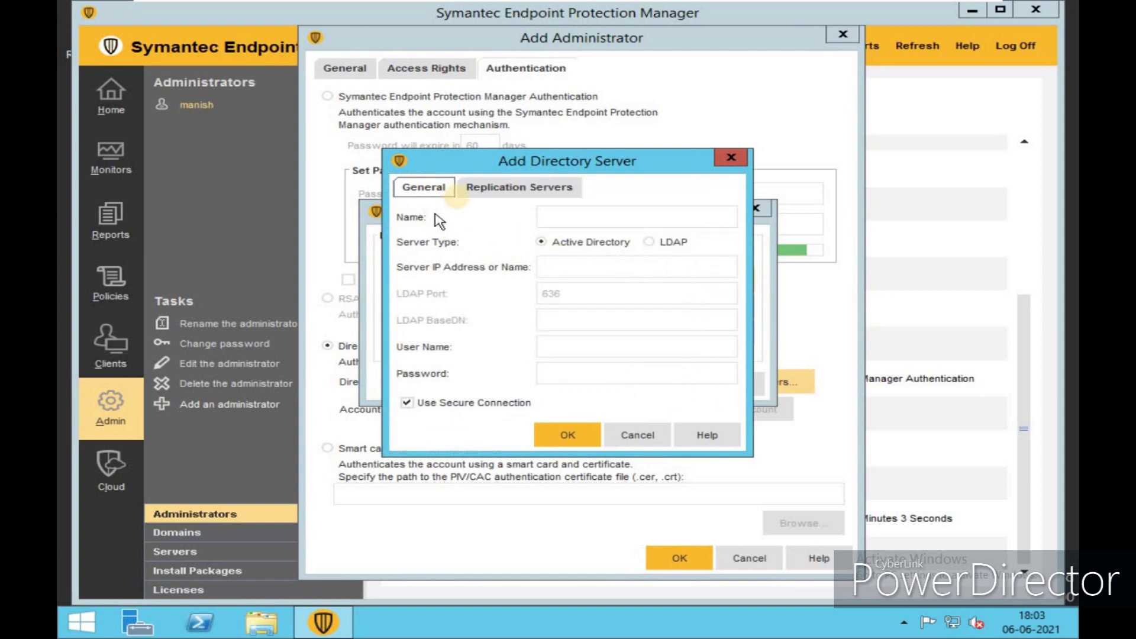
pyautogui.click(649, 242)
pyautogui.click(571, 244)
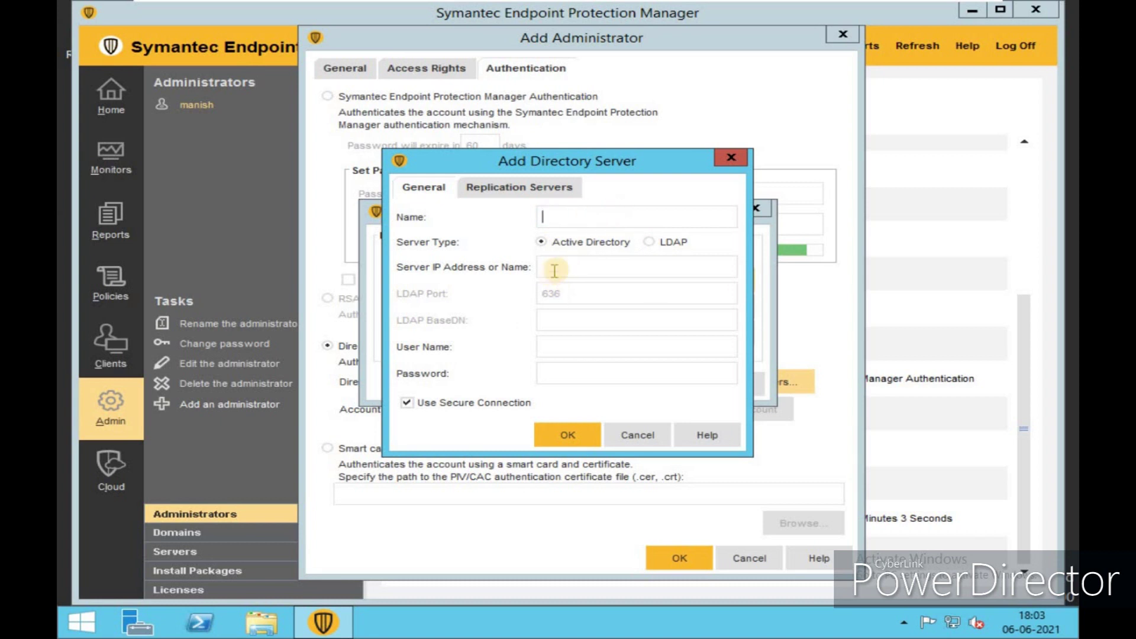
pyautogui.click(587, 270)
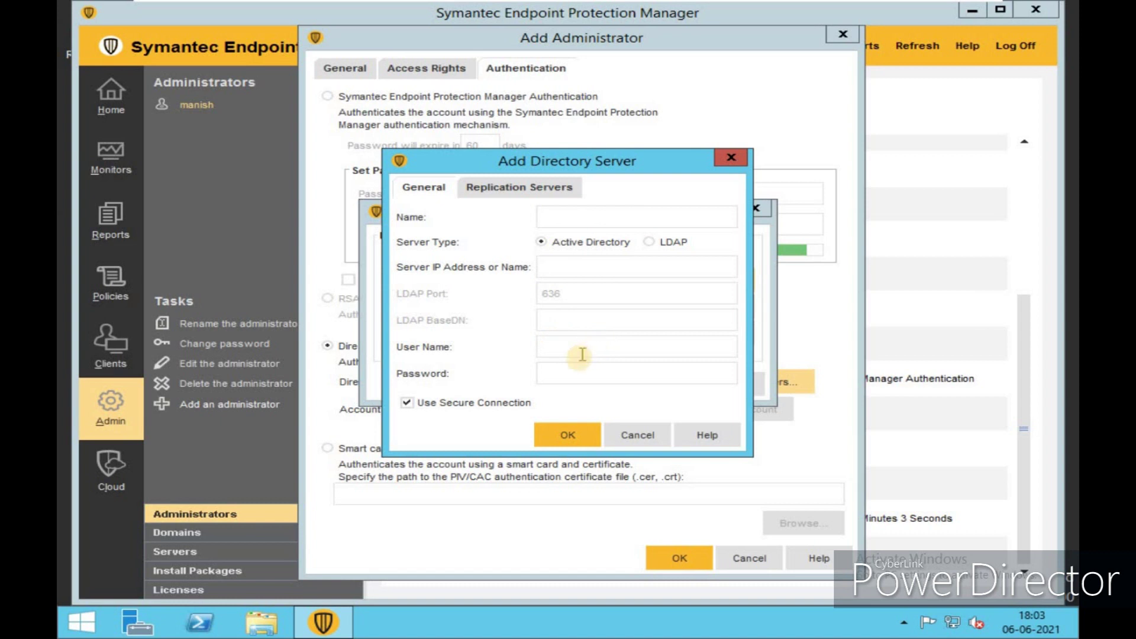
pyautogui.click(637, 441)
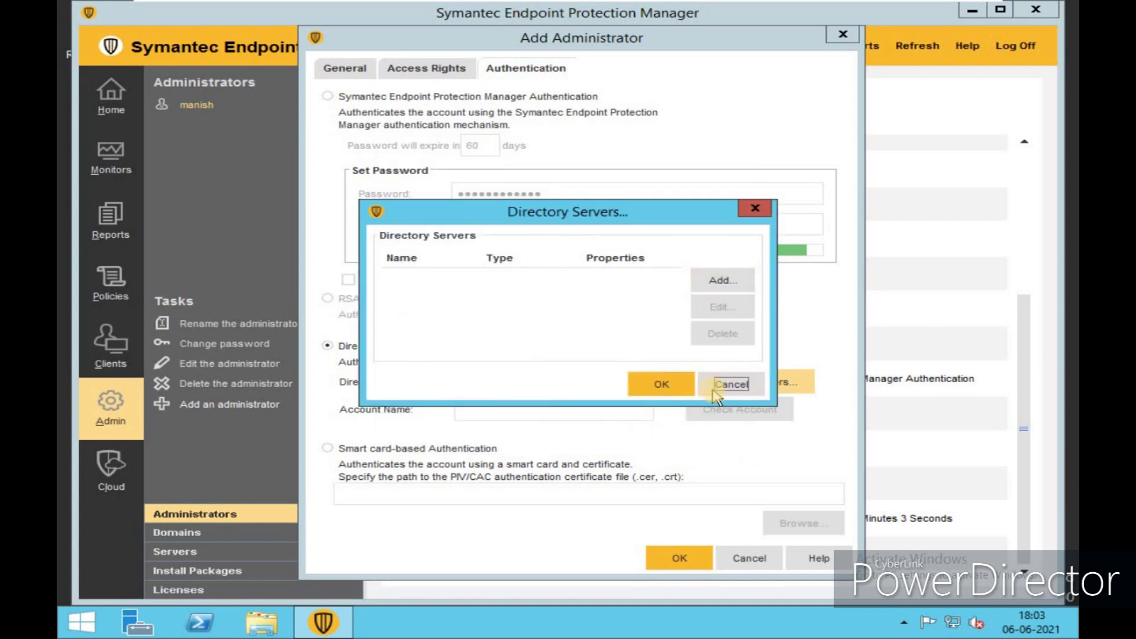
pyautogui.click(724, 384)
# Step: Create the limited administrator with Symantec Endpoint Protection Manager Authentication and review the new account's details
pyautogui.click(341, 99)
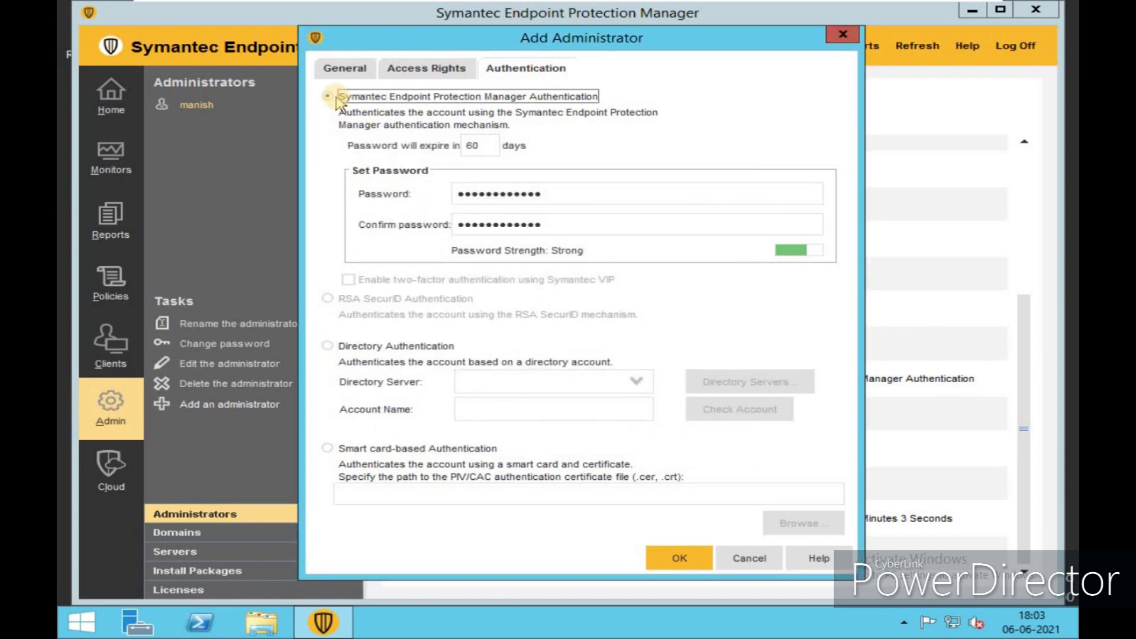
pyautogui.click(698, 571)
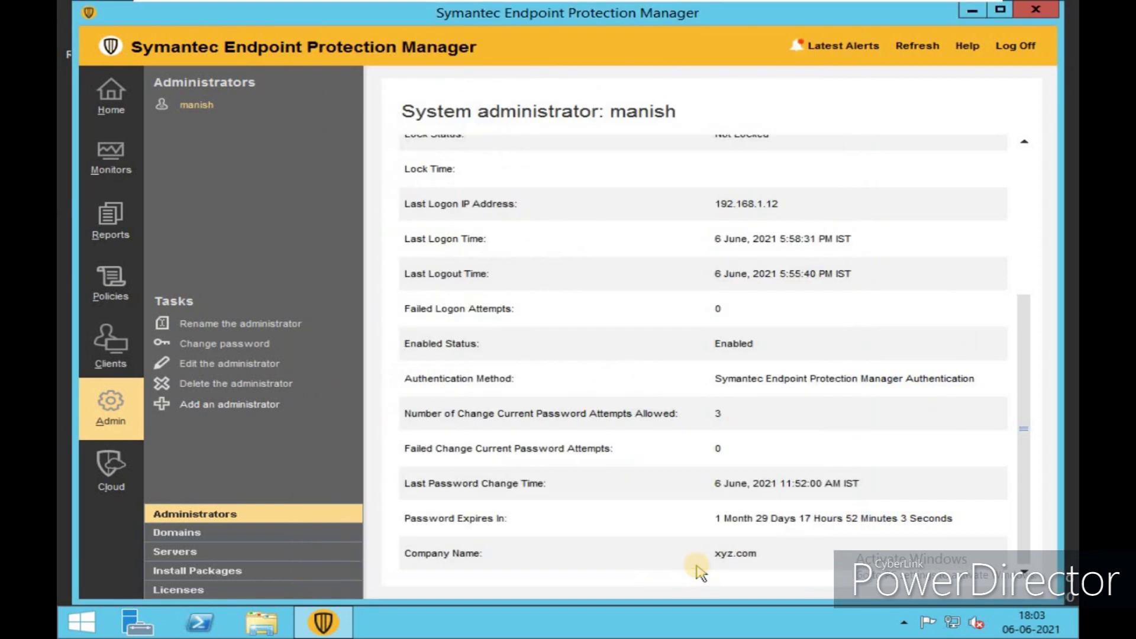
pyautogui.click(188, 127)
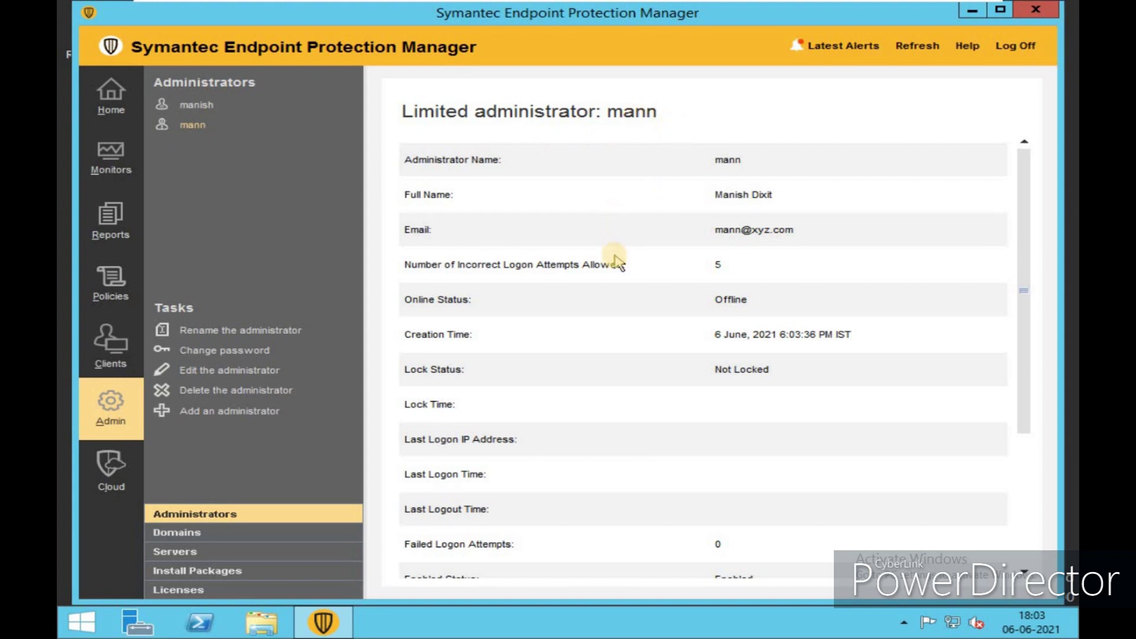
pyautogui.scroll(-3, 617, 261)
pyautogui.scroll(3, 617, 260)
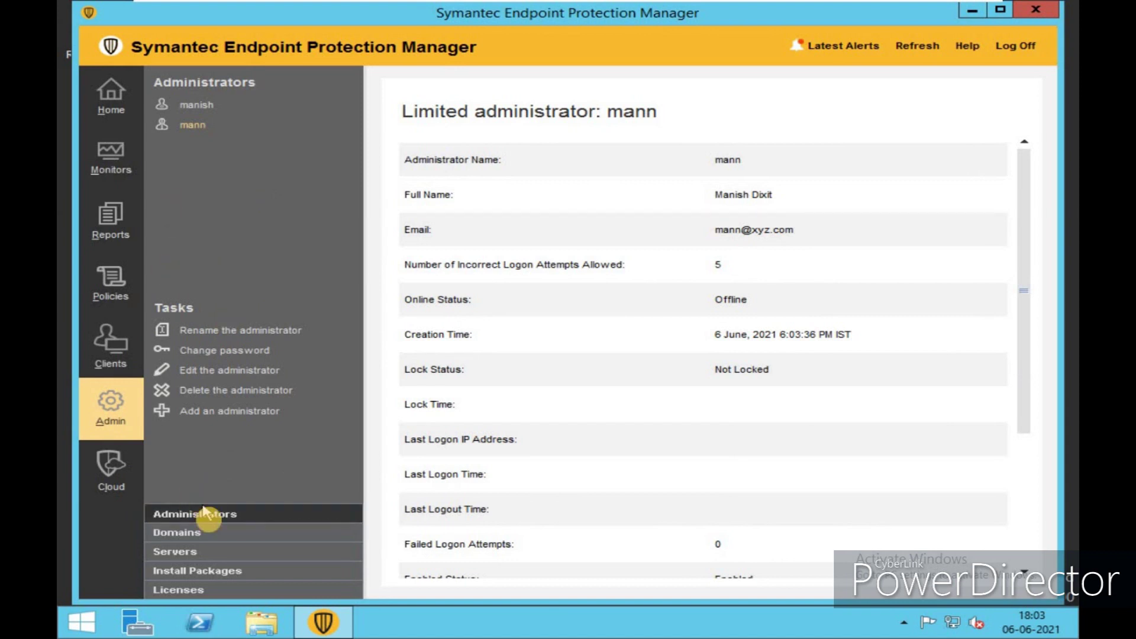
# Step: Review the trial license and the activation options for a Symantec License file (.slf) and a serial number, without activating a license
pyautogui.click(208, 593)
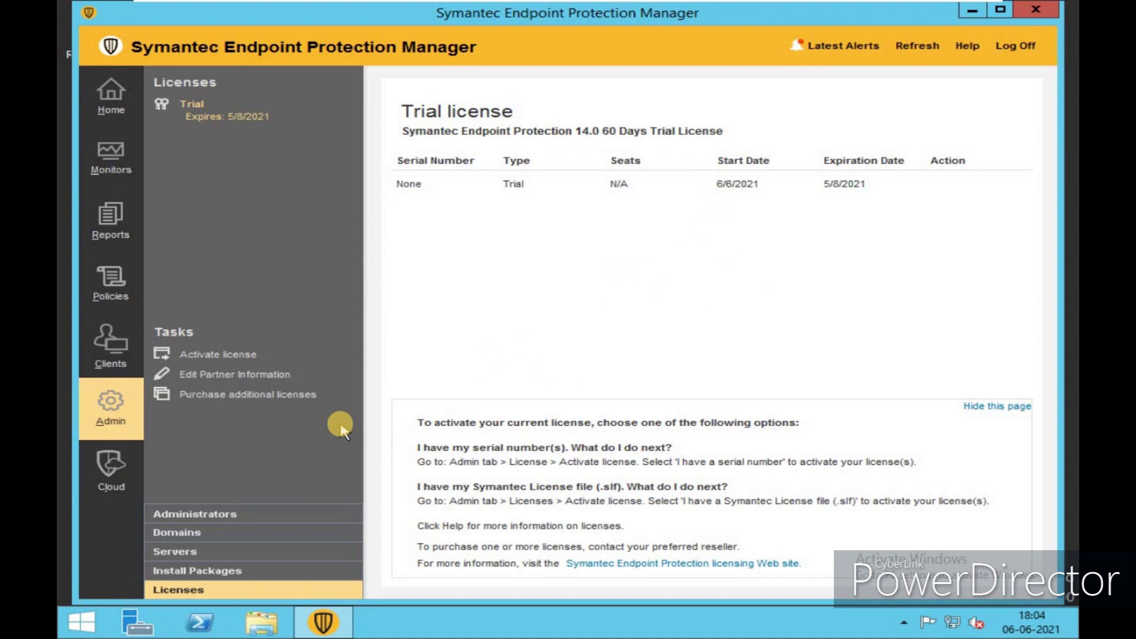
pyautogui.click(229, 355)
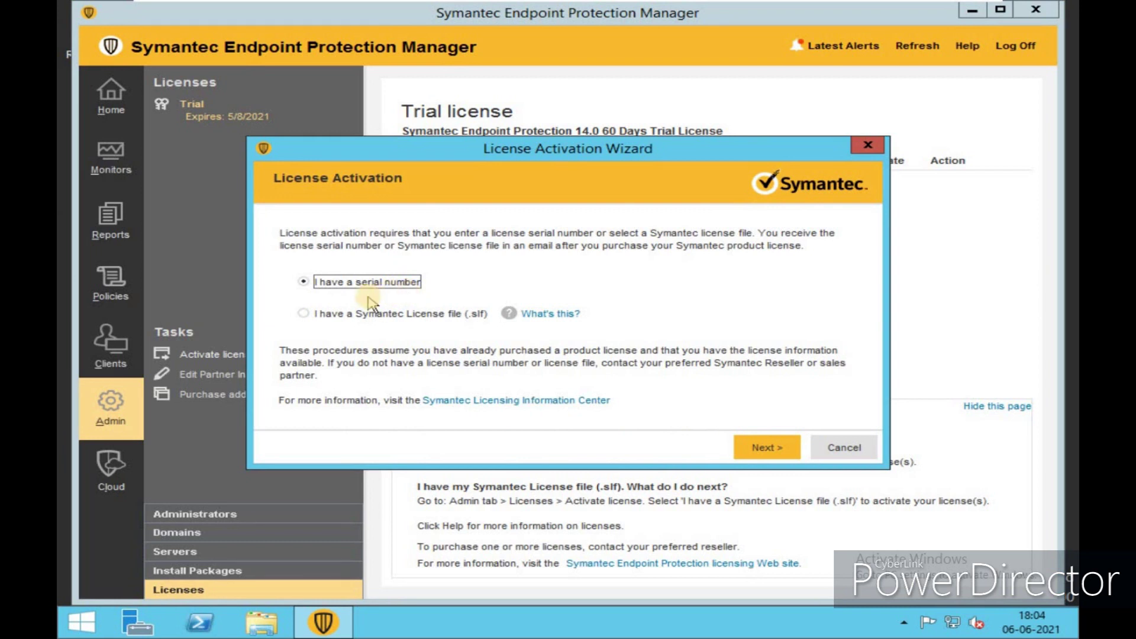
pyautogui.click(368, 318)
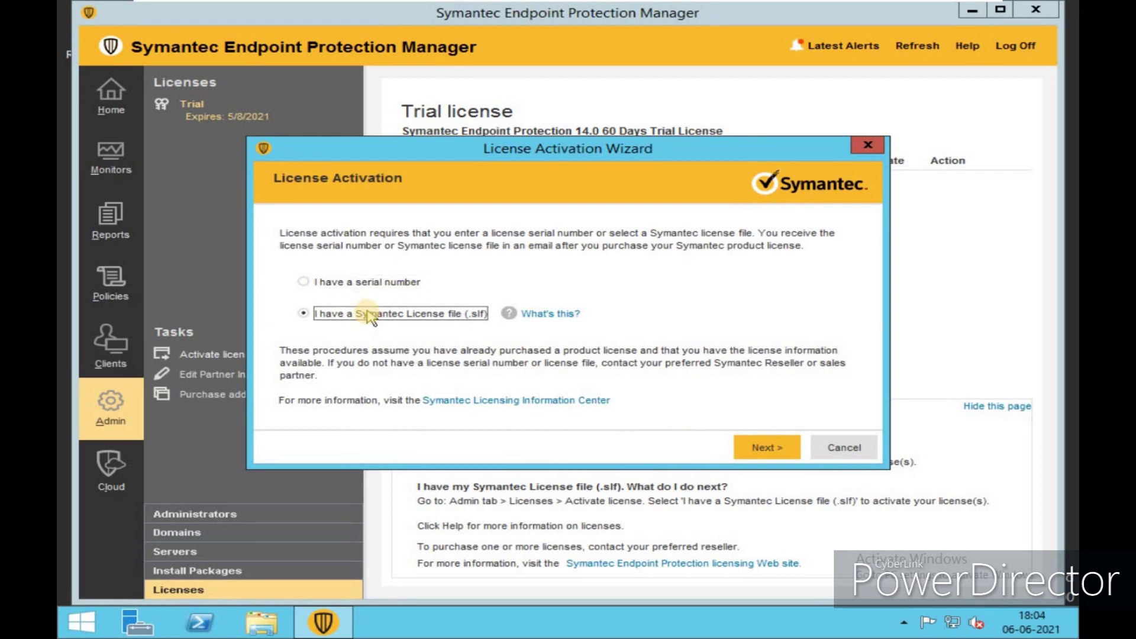
pyautogui.click(772, 448)
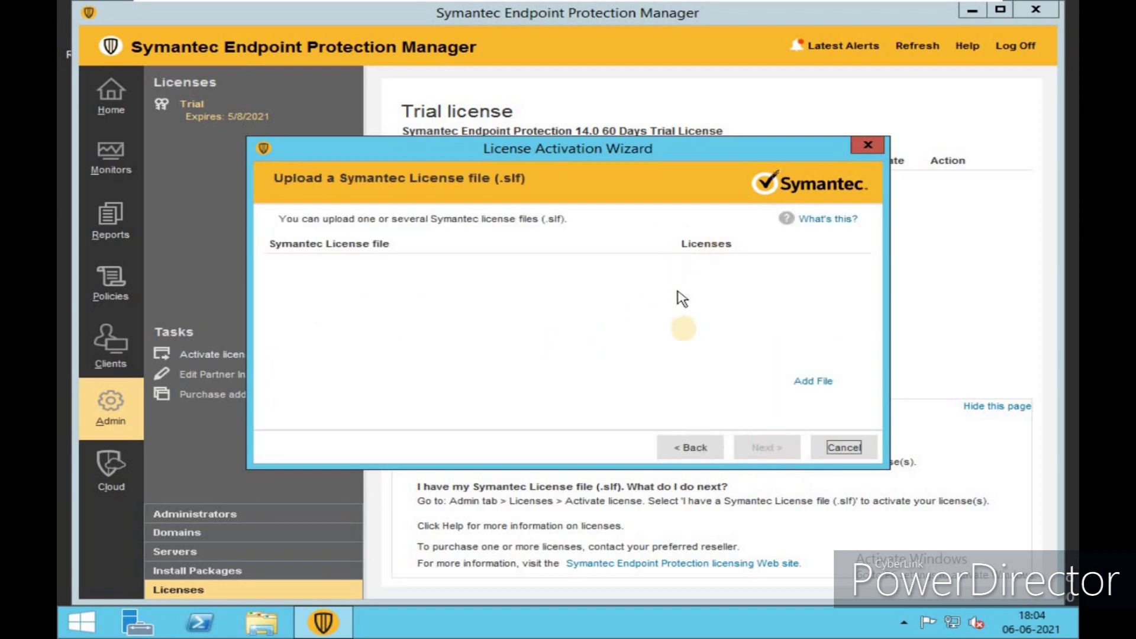
pyautogui.click(701, 457)
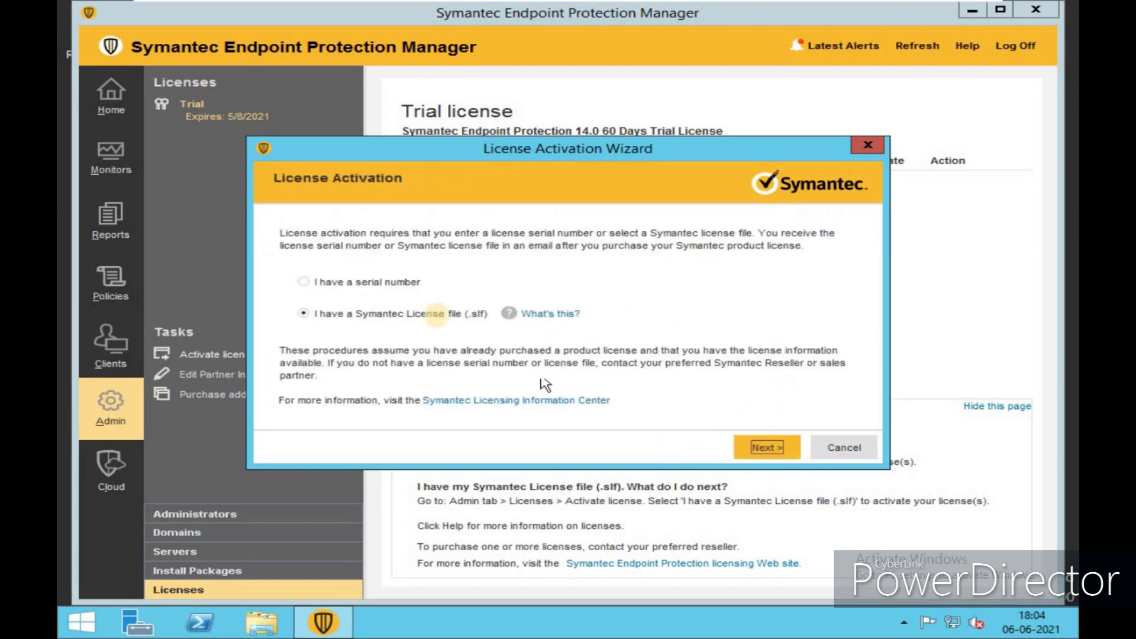
pyautogui.click(385, 283)
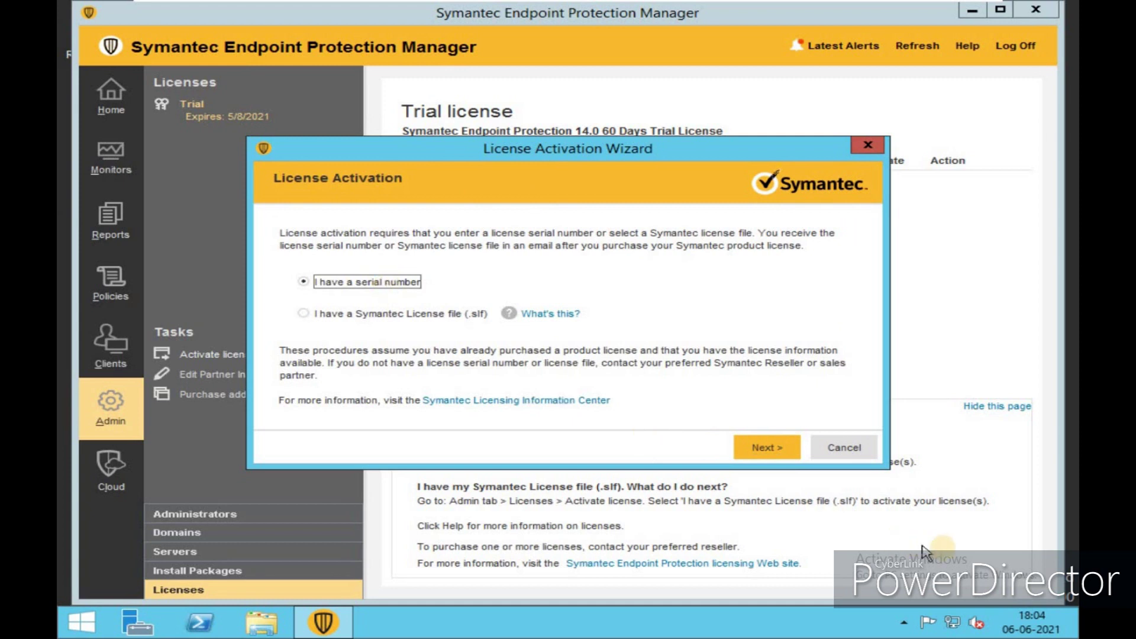
pyautogui.click(778, 454)
pyautogui.click(317, 259)
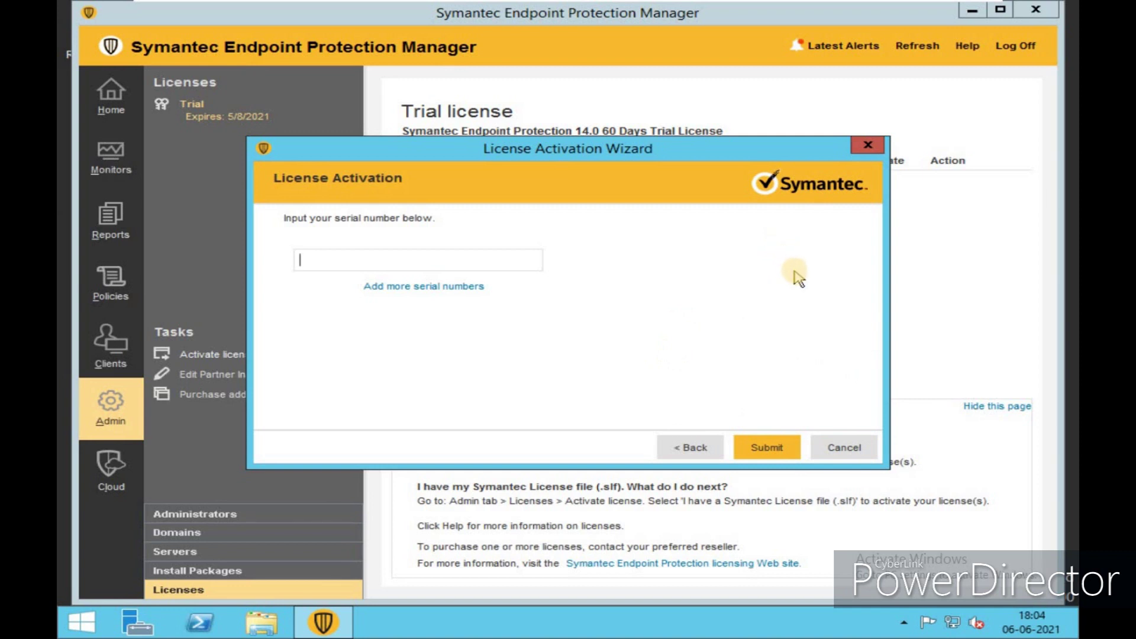
pyautogui.click(857, 447)
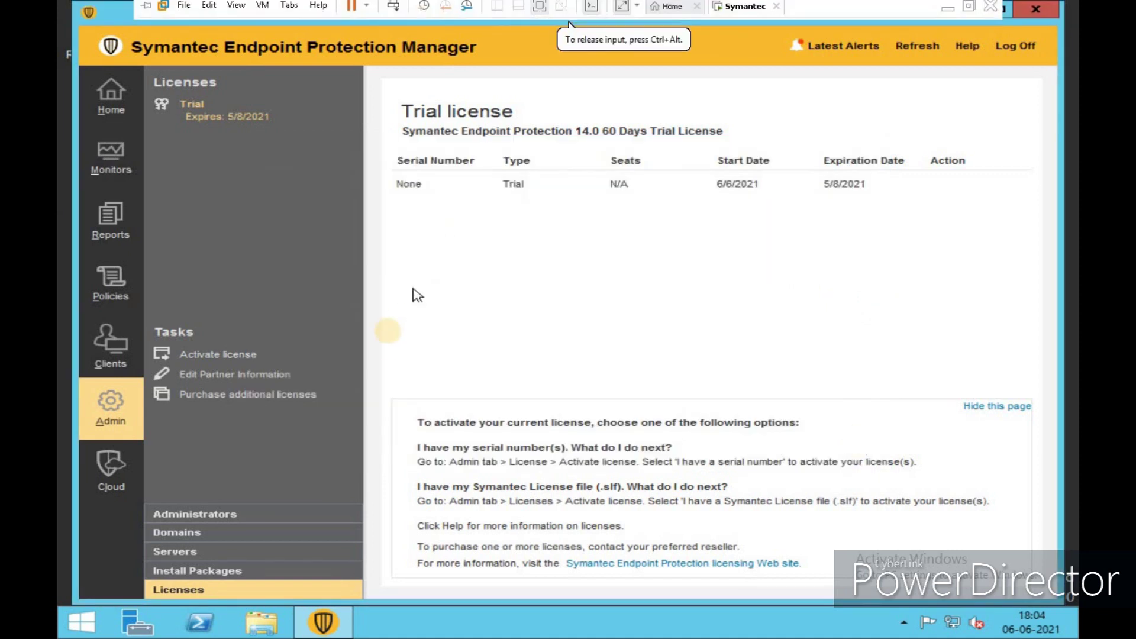
# Step: Edit the properties of Local Site (My Site) under Servers and change the site name to India Site
pyautogui.click(188, 557)
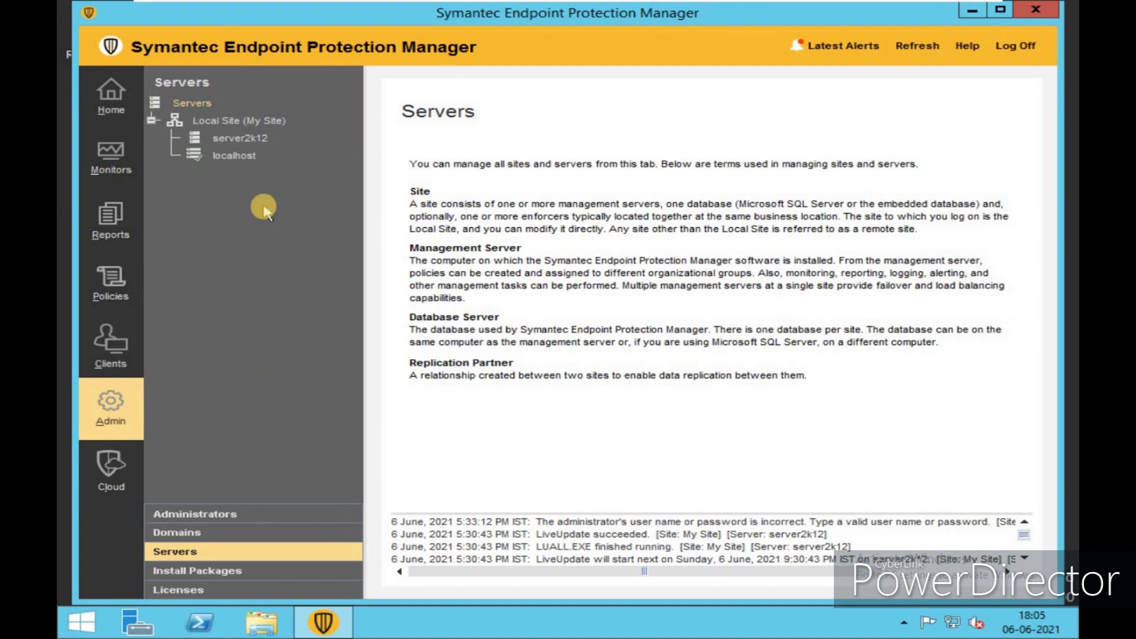
pyautogui.click(237, 122)
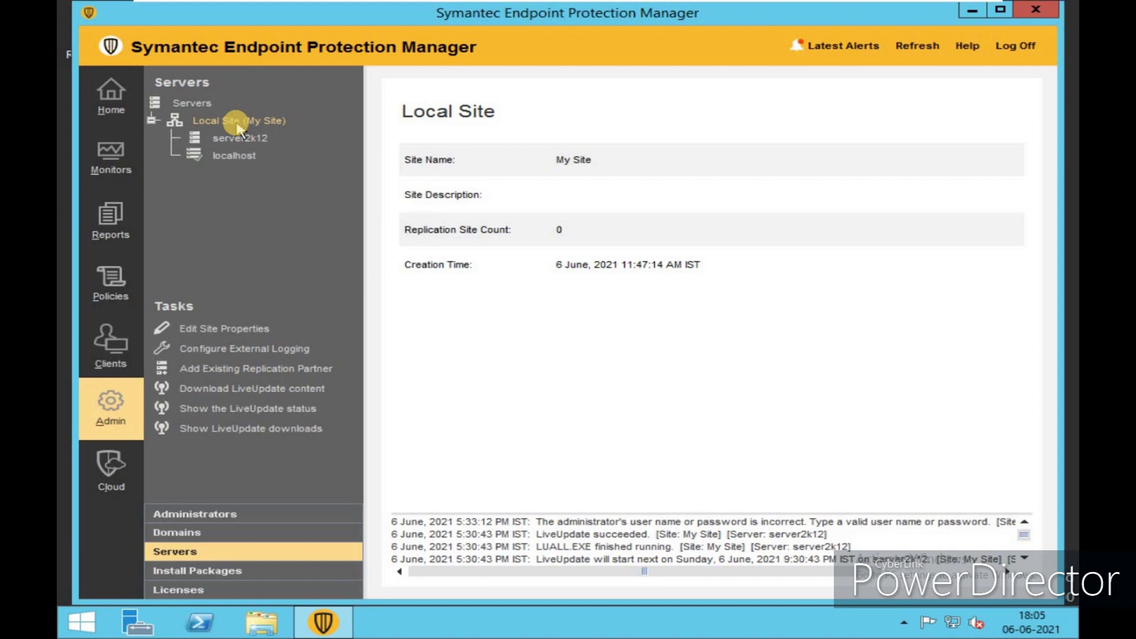
pyautogui.rightClick(238, 125)
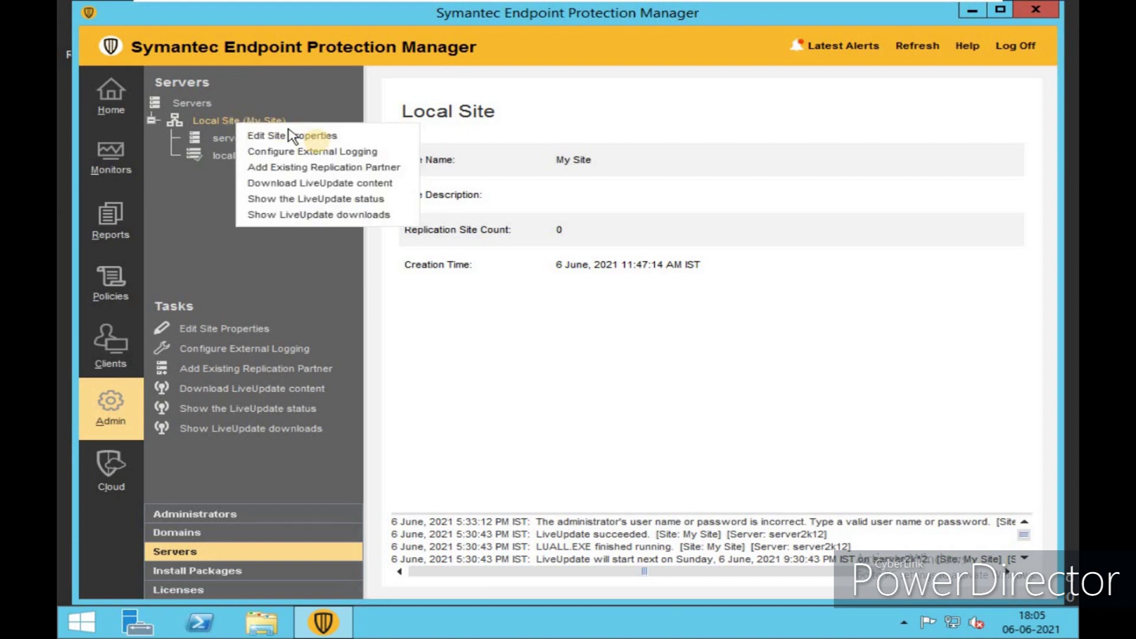
pyautogui.click(323, 137)
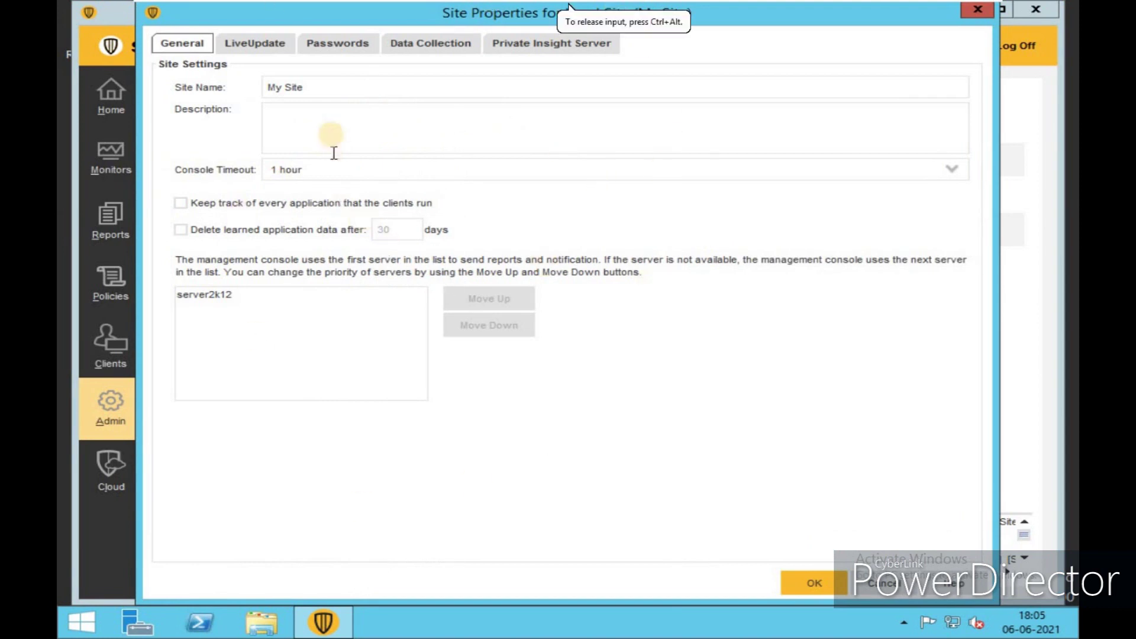
pyautogui.moveTo(312, 84); pyautogui.dragTo(267, 77)
pyautogui.write('India Site')
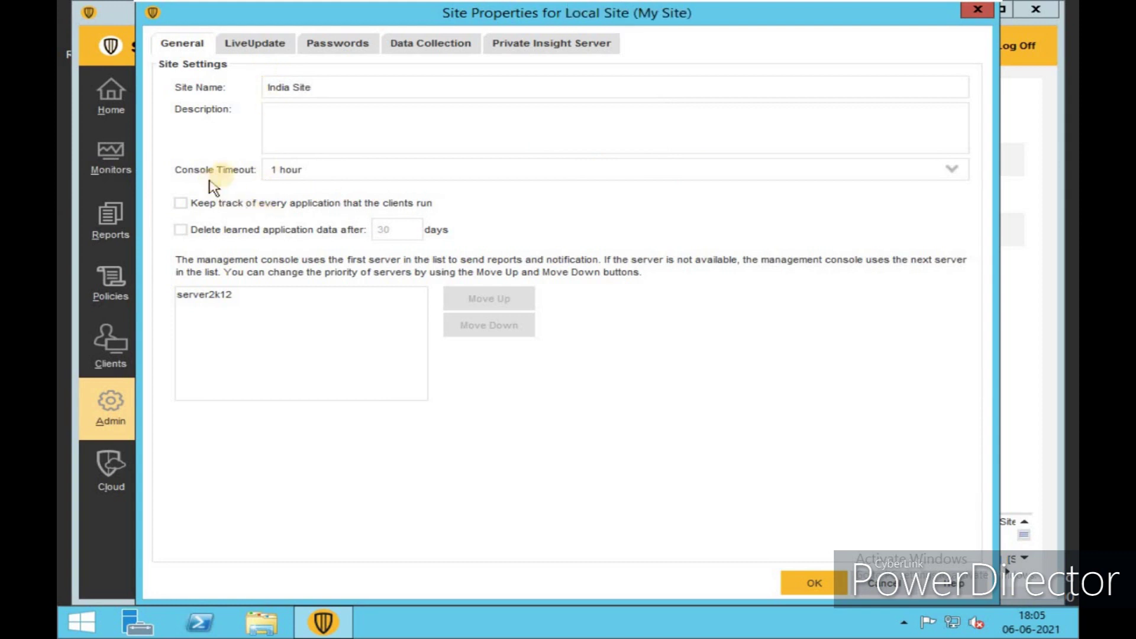
# Step: Set the site's console timeout to 30 minutes
pyautogui.click(320, 171)
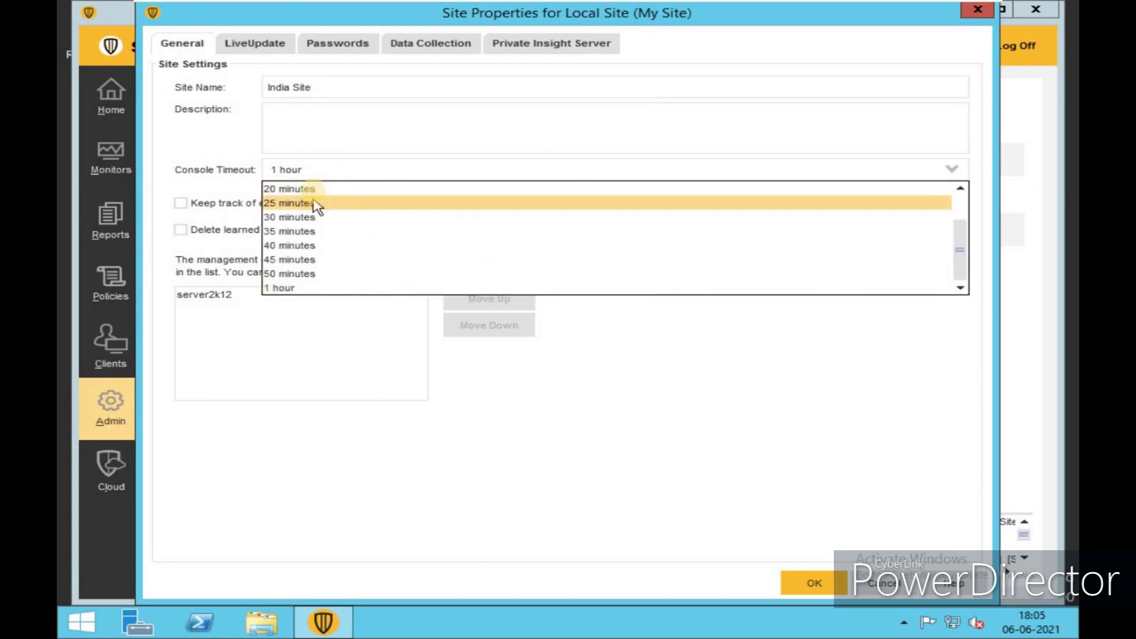
pyautogui.click(314, 189)
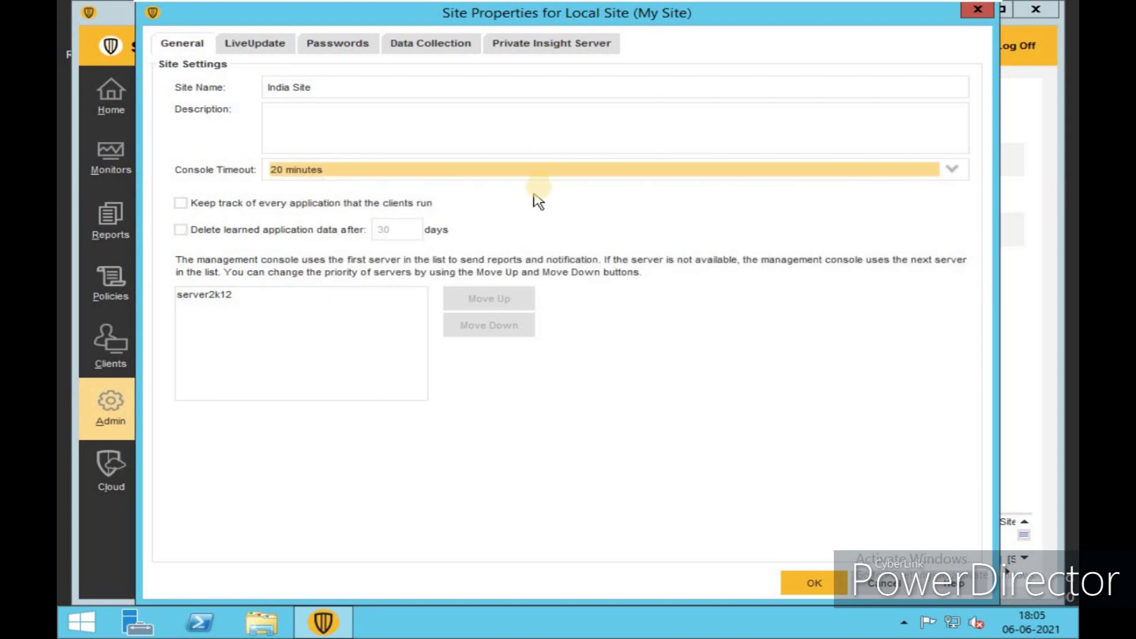
pyautogui.click(561, 171)
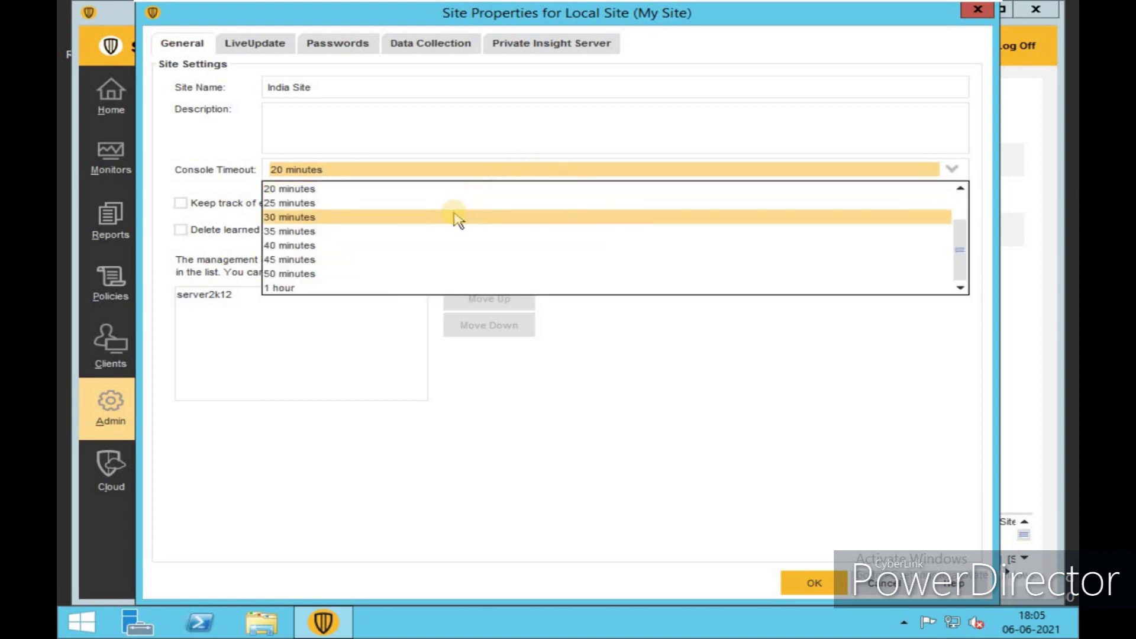
pyautogui.click(458, 217)
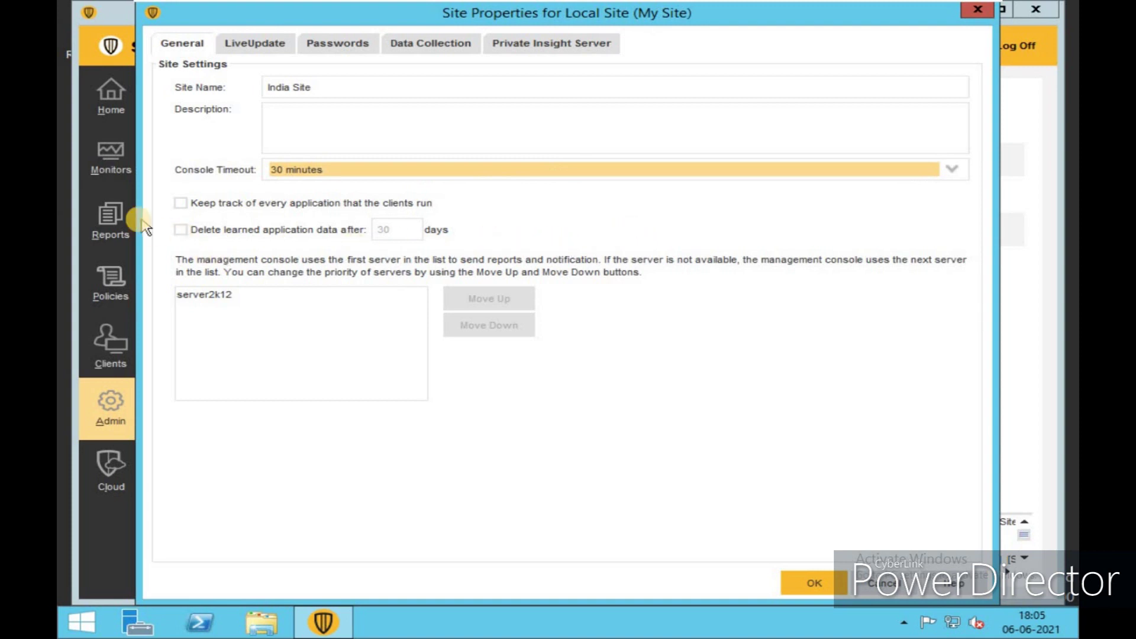
# Step: Enable tracking of every application that the clients run, and try out deleting learned application data after 30 days
pyautogui.click(181, 203)
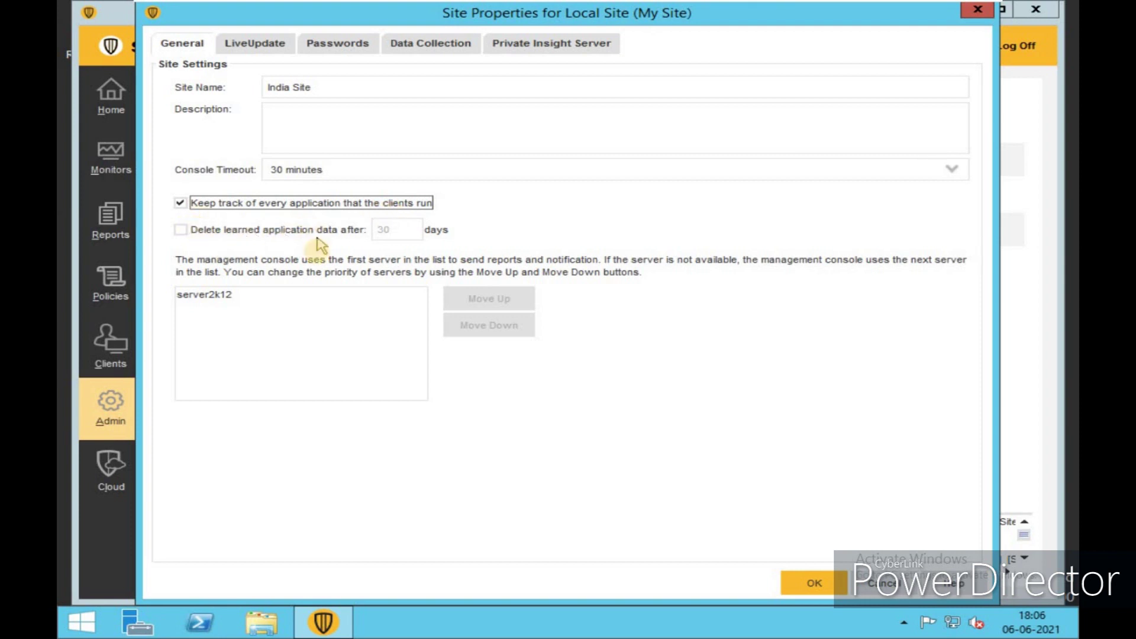
pyautogui.click(353, 232)
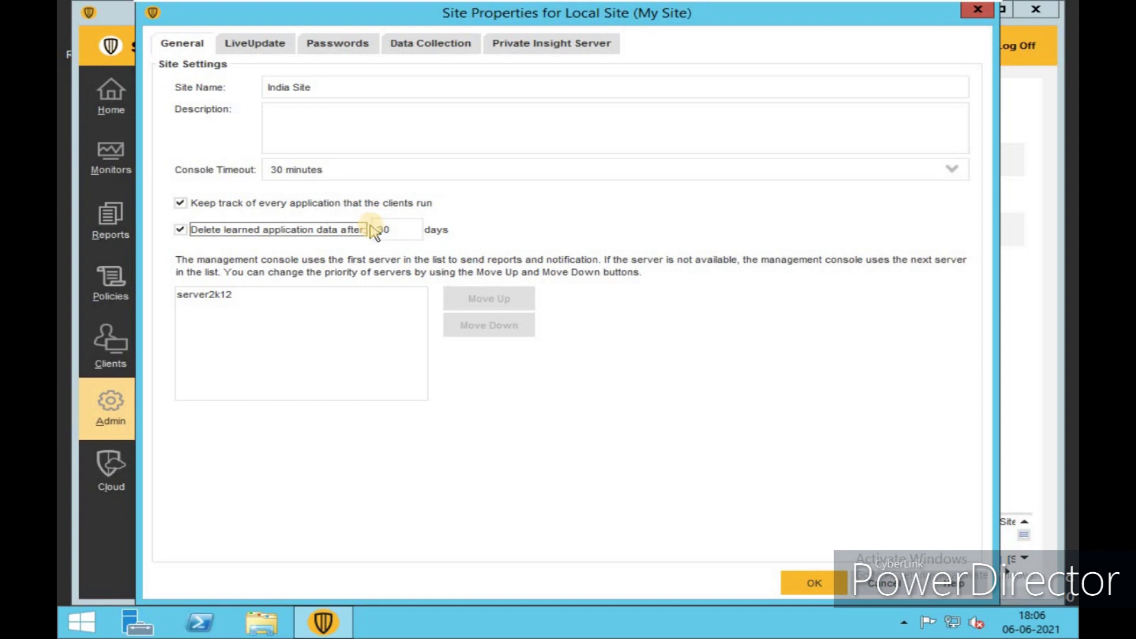
pyautogui.click(206, 232)
# Step: Review the site's LiveUpdate source servers, keeping the default Symantec server, and set the number of content revisions to keep to 15
pyautogui.click(263, 46)
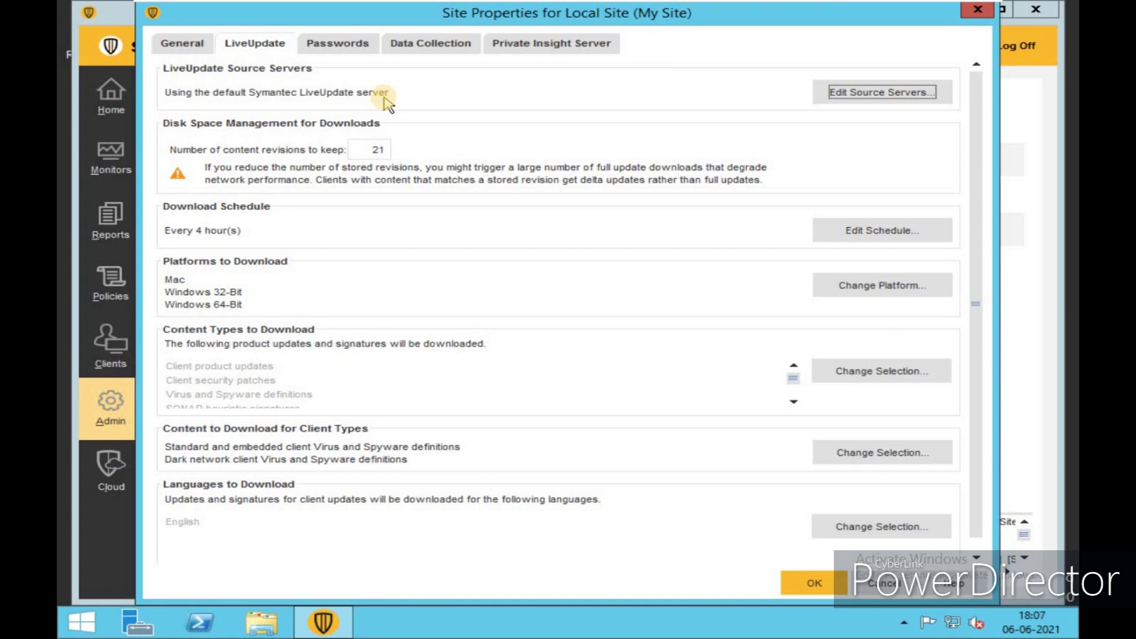
pyautogui.click(874, 93)
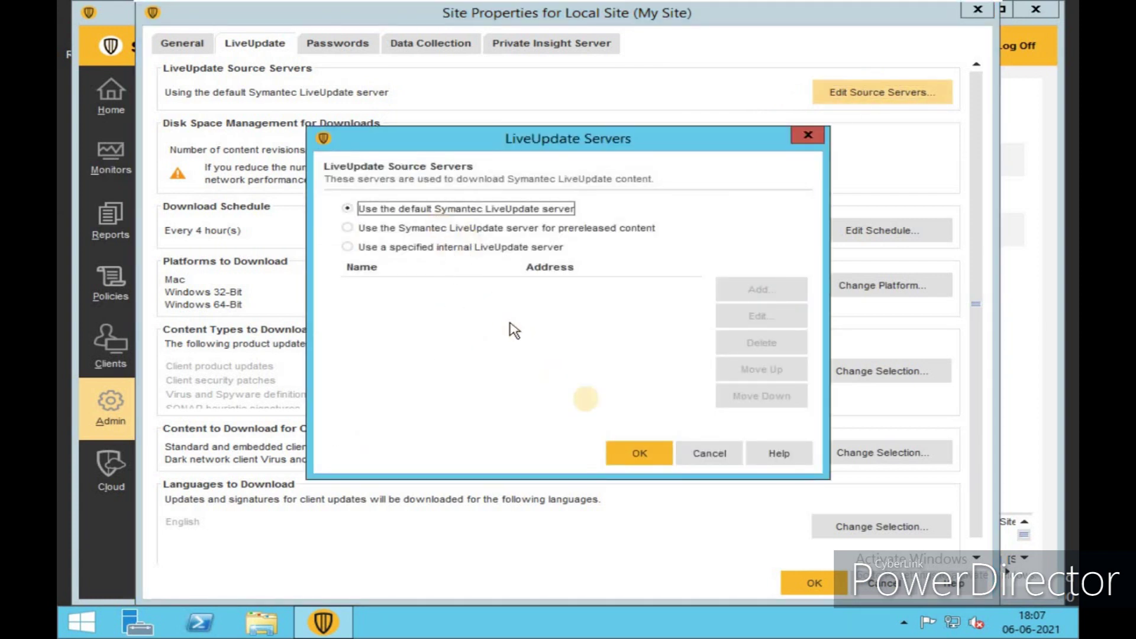
pyautogui.click(702, 455)
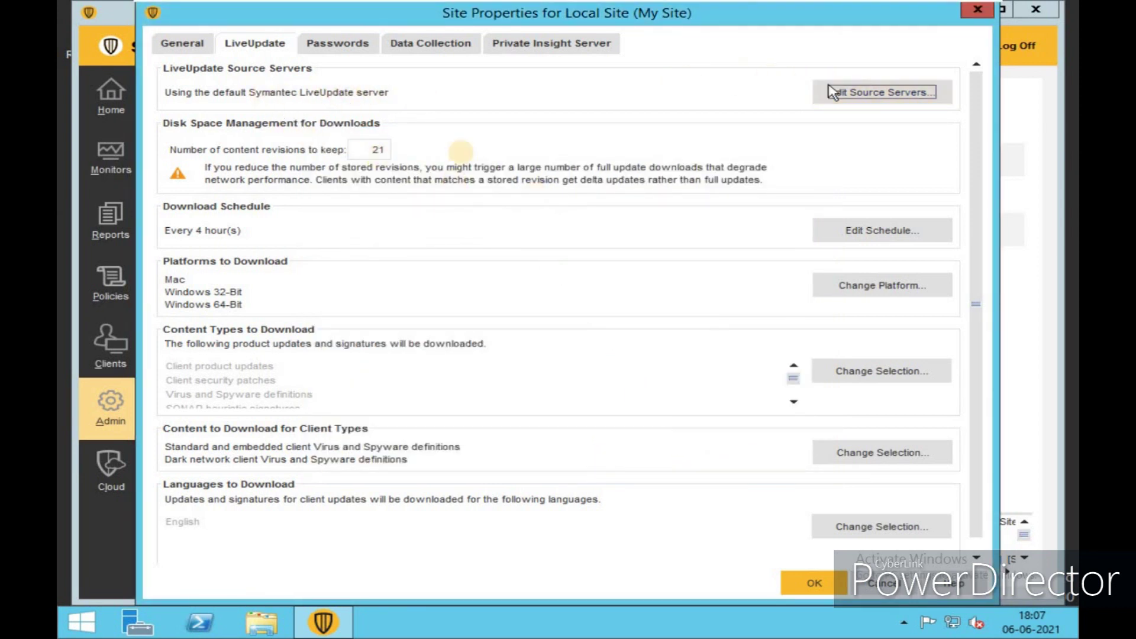
pyautogui.click(460, 208)
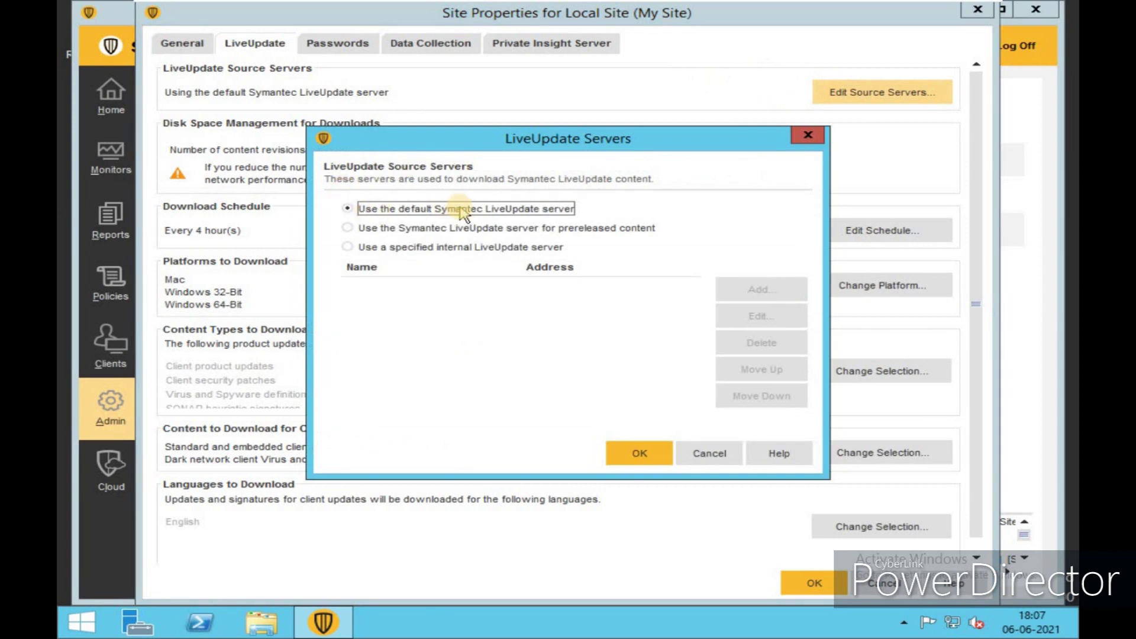
pyautogui.click(693, 453)
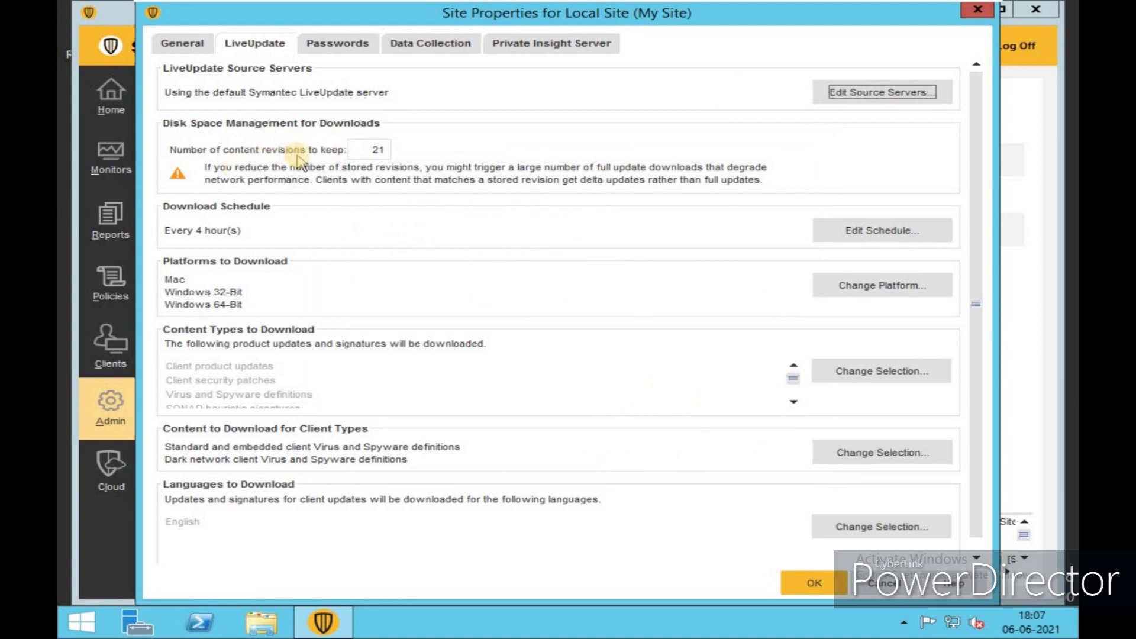
pyautogui.doubleClick(376, 150)
pyautogui.write('15')
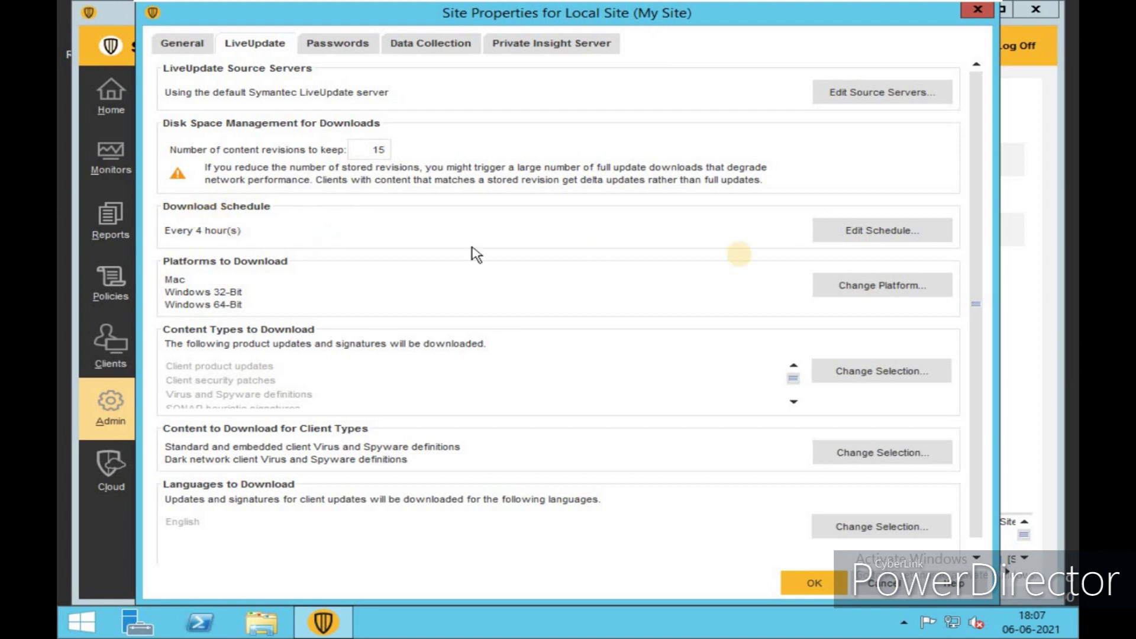
# Step: Review the site's LiveUpdate download schedule and the platforms to download, leaving both as they are
pyautogui.click(848, 236)
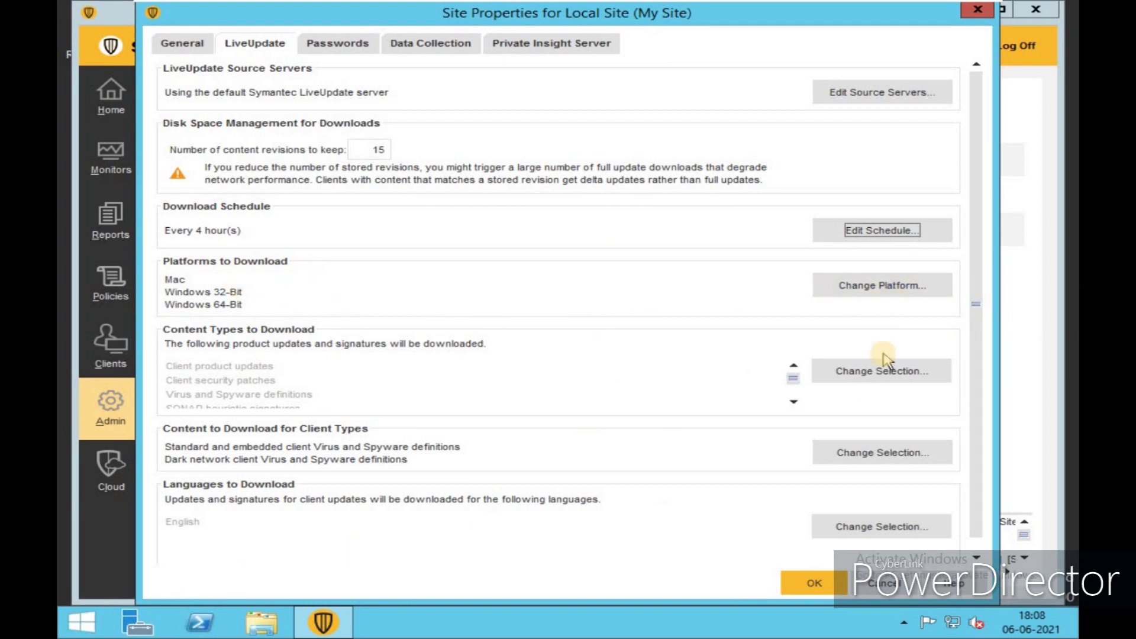
pyautogui.click(910, 289)
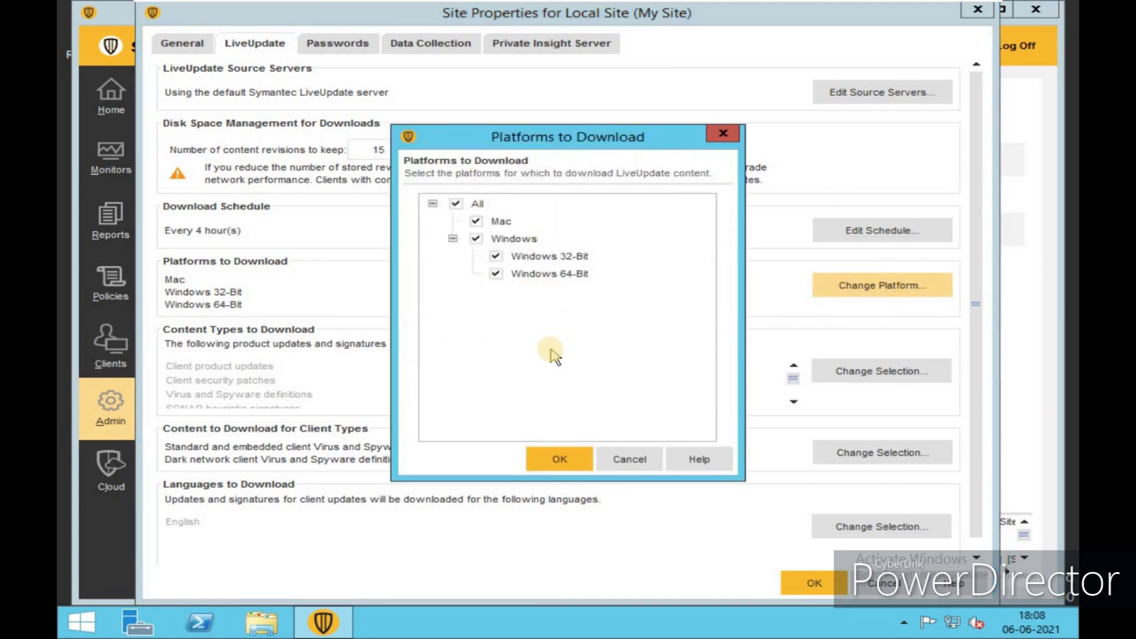
pyautogui.click(636, 462)
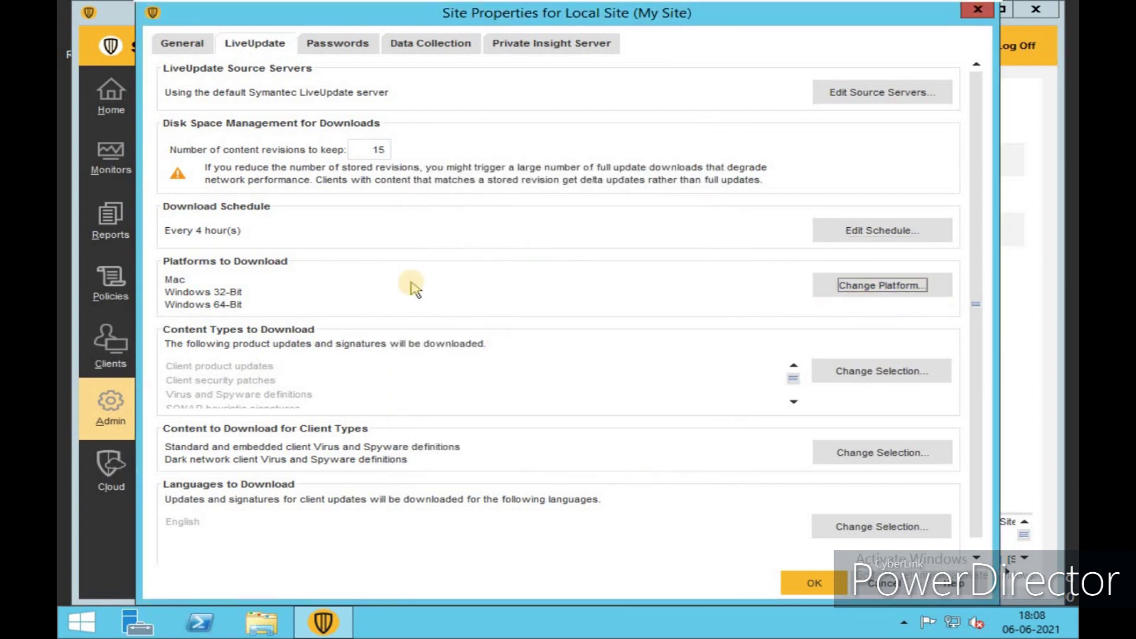
# Step: Review the content types to download and the content to download for client types, cancelling without changes
pyautogui.scroll(-1, 405, 289)
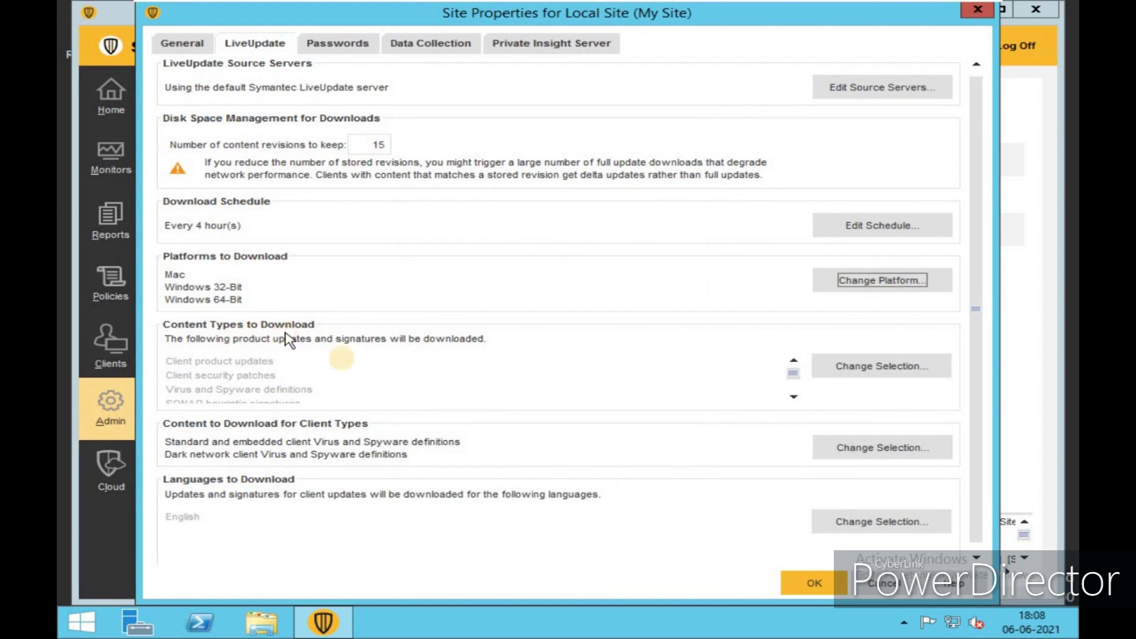
pyautogui.click(902, 373)
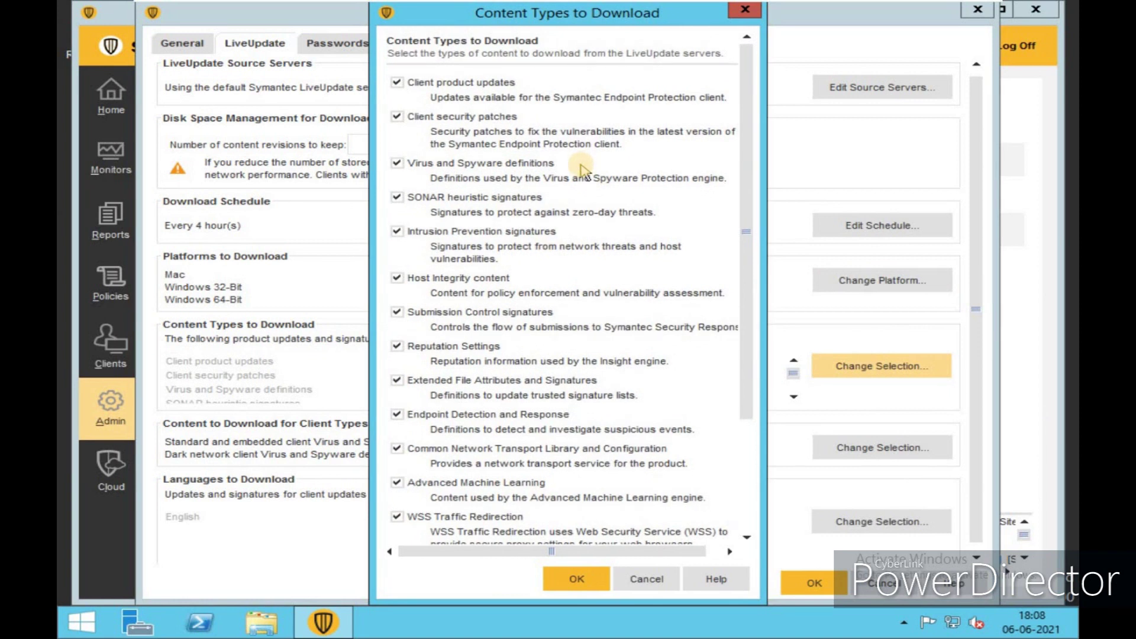
pyautogui.click(646, 579)
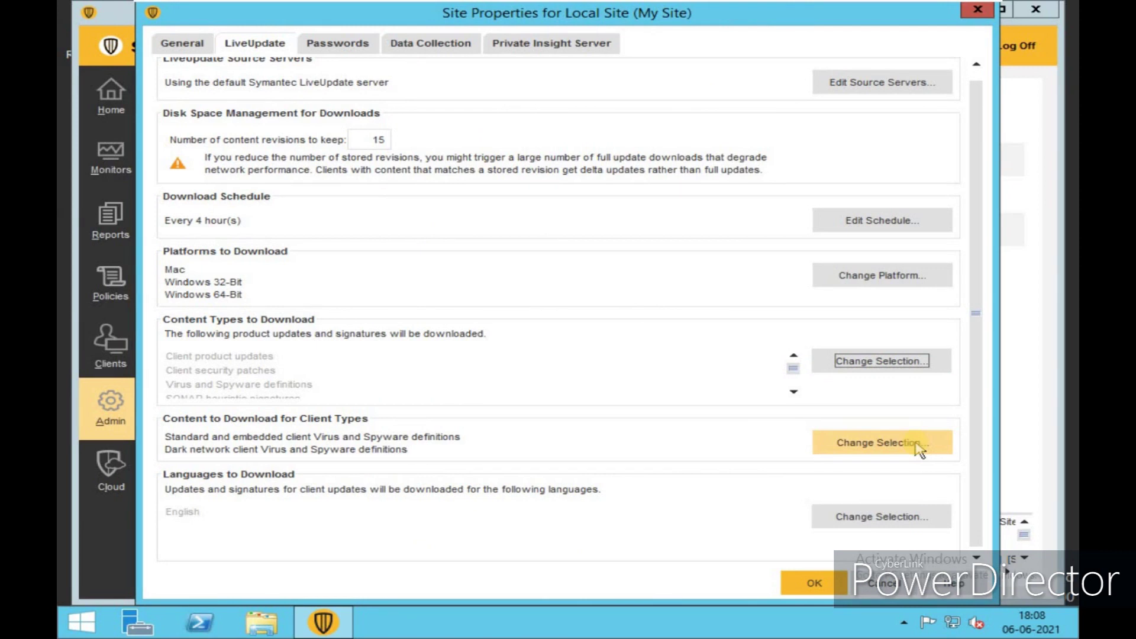
pyautogui.click(919, 450)
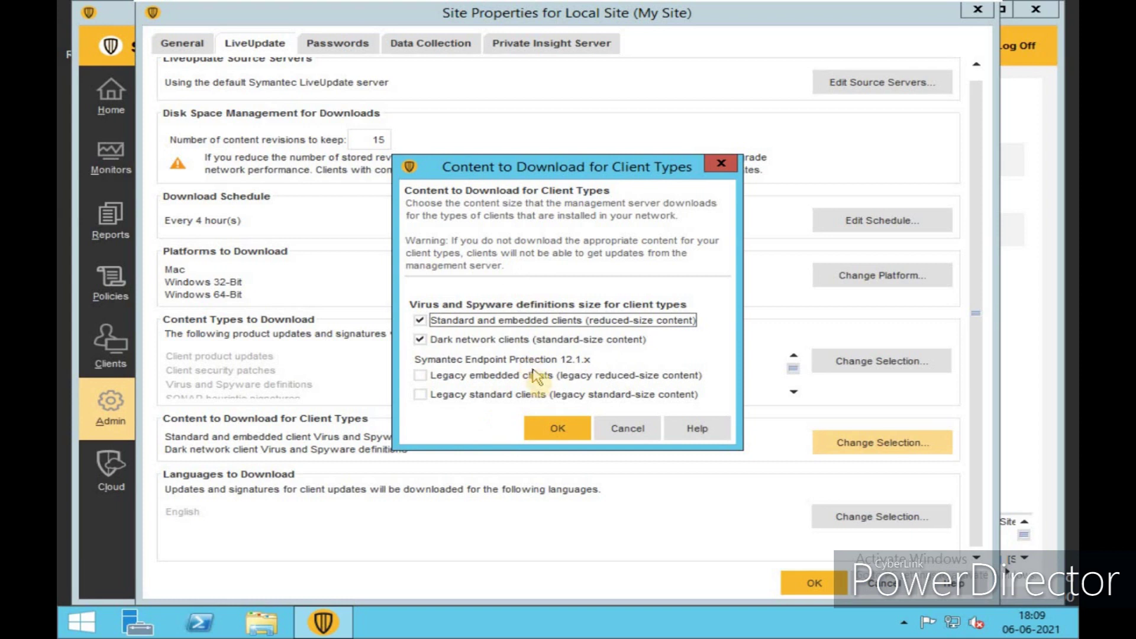
pyautogui.click(623, 436)
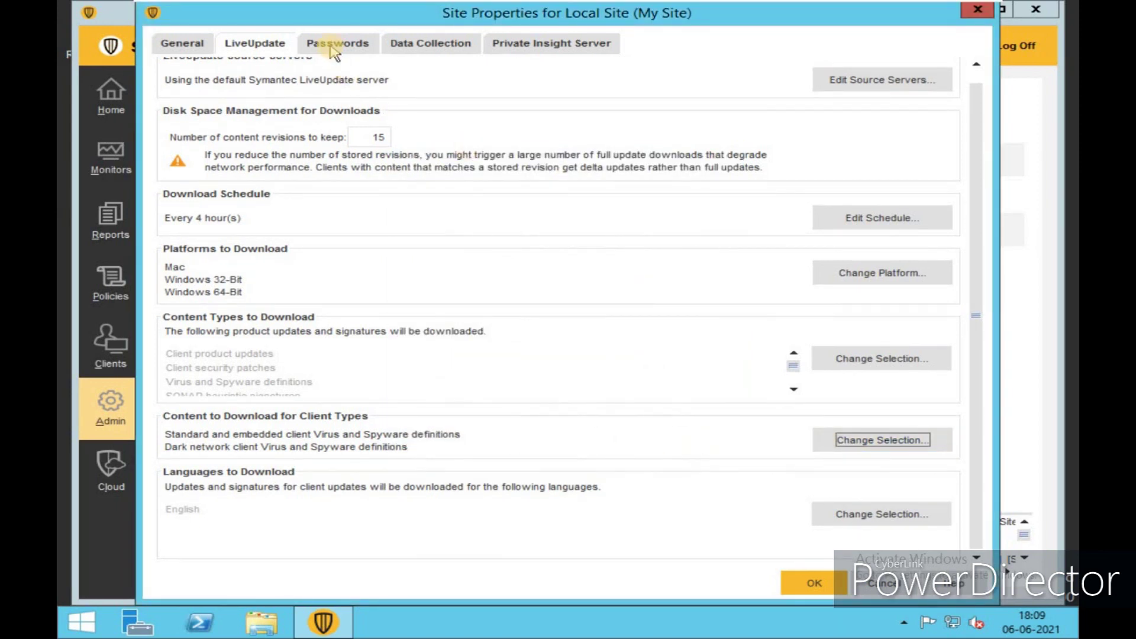
# Step: Check the site's setting for administrator password resets and save the site properties
pyautogui.click(334, 45)
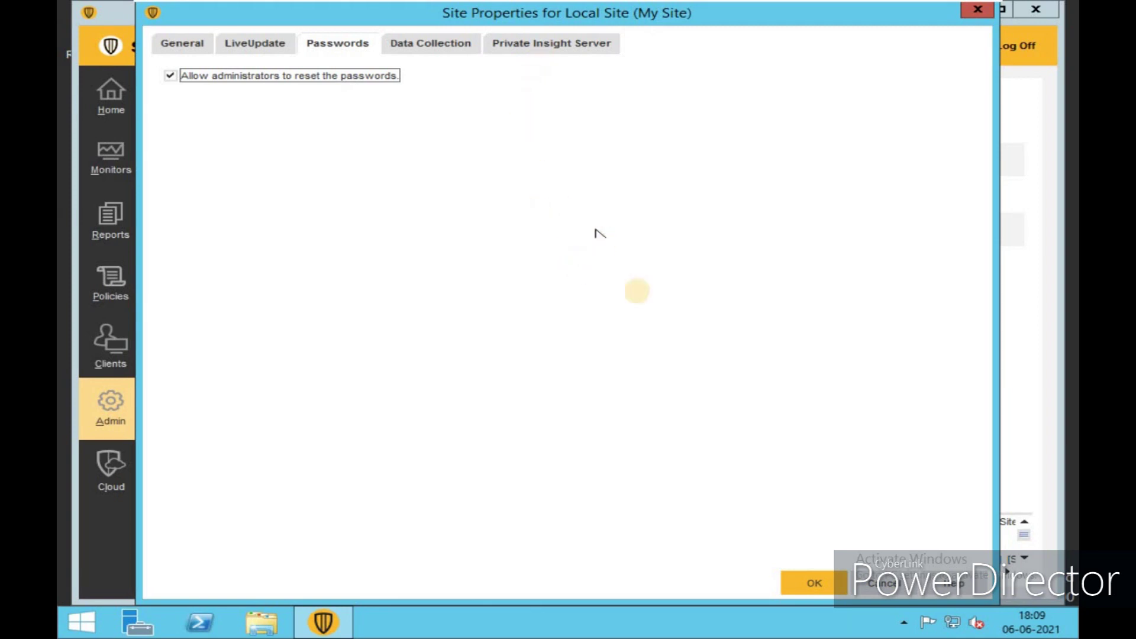
pyautogui.click(802, 581)
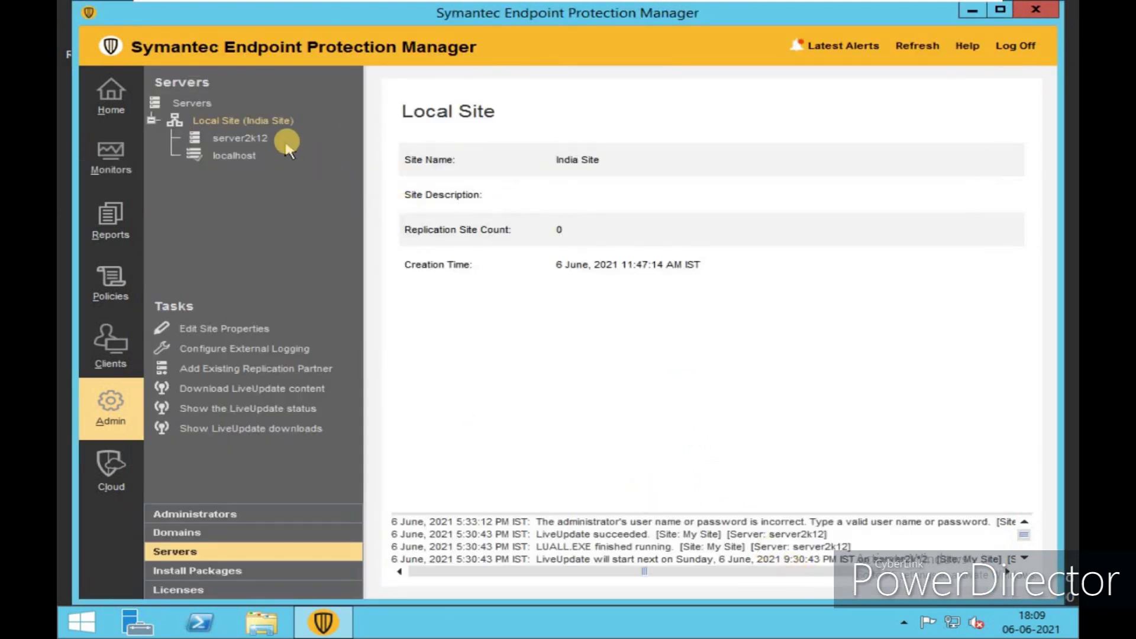
# Step: View the details of management server server2k12 and compare its name with the computer name in the Windows system information
pyautogui.click(238, 140)
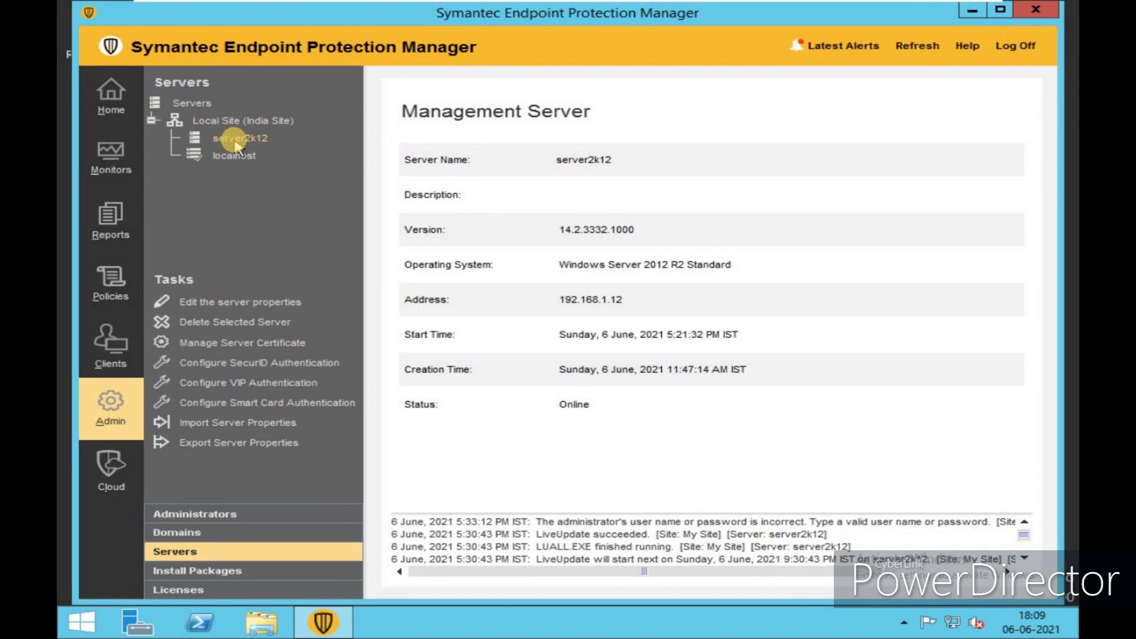
pyautogui.press('super+Pause')
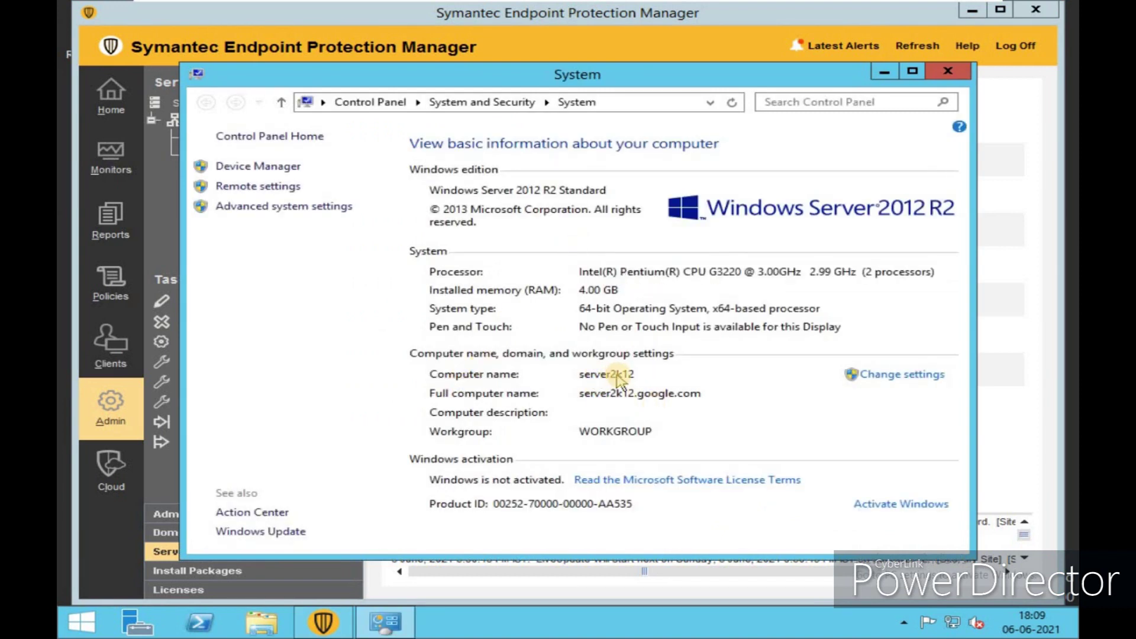
pyautogui.click(946, 72)
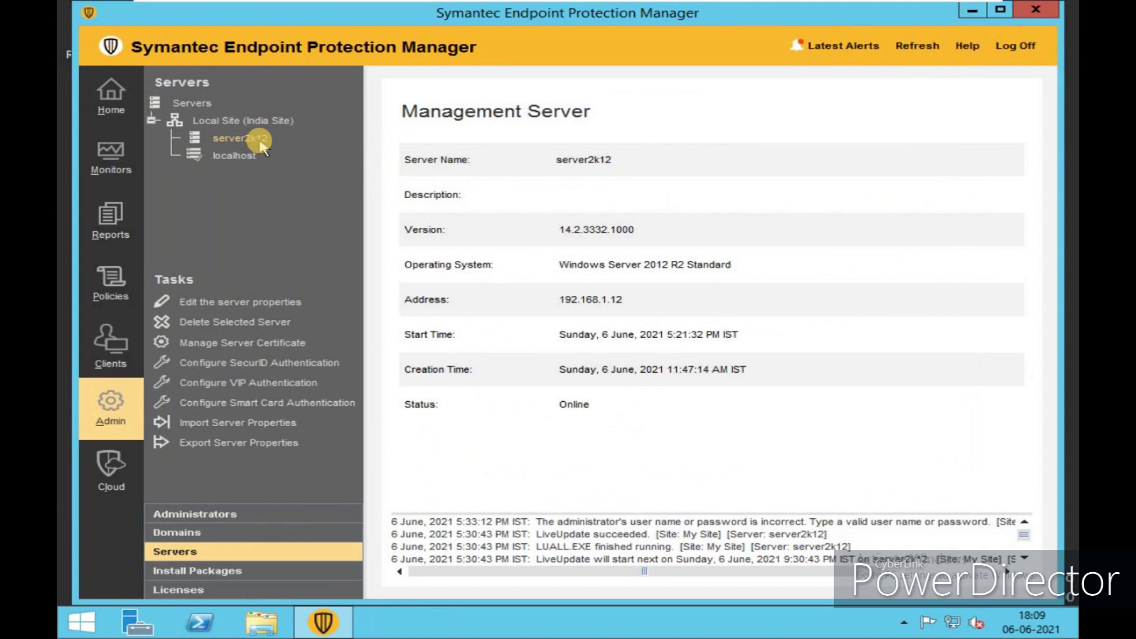
# Step: Open server2k12's properties and examine its communication permissions, trying the deny-access forms for a group and single computer and the default Denied Access option
pyautogui.rightClick(261, 142)
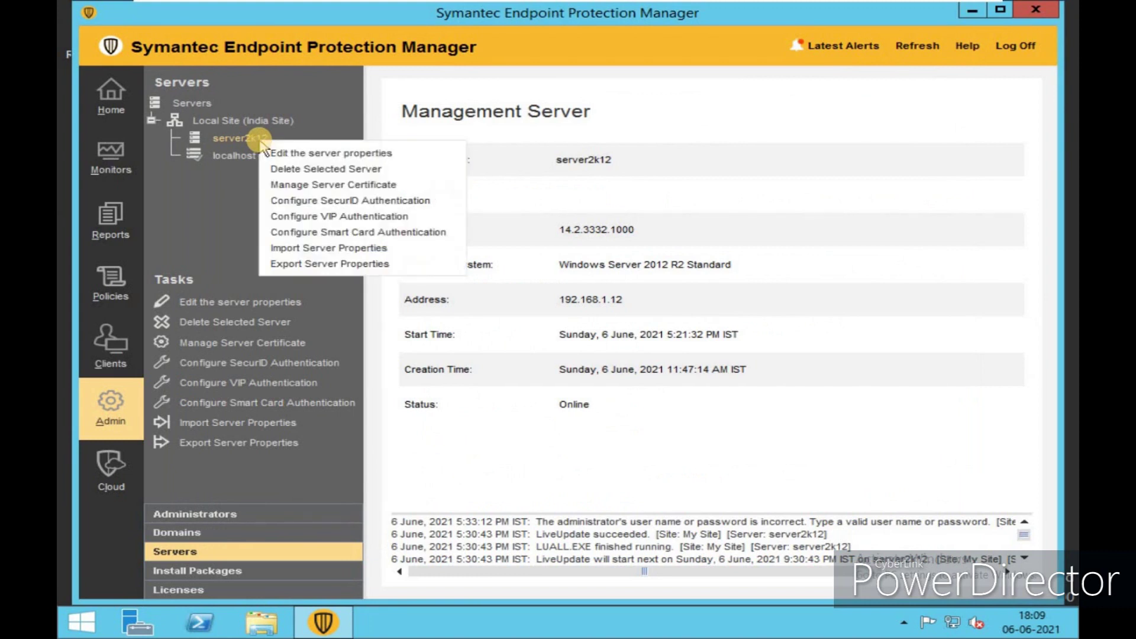
pyautogui.click(320, 155)
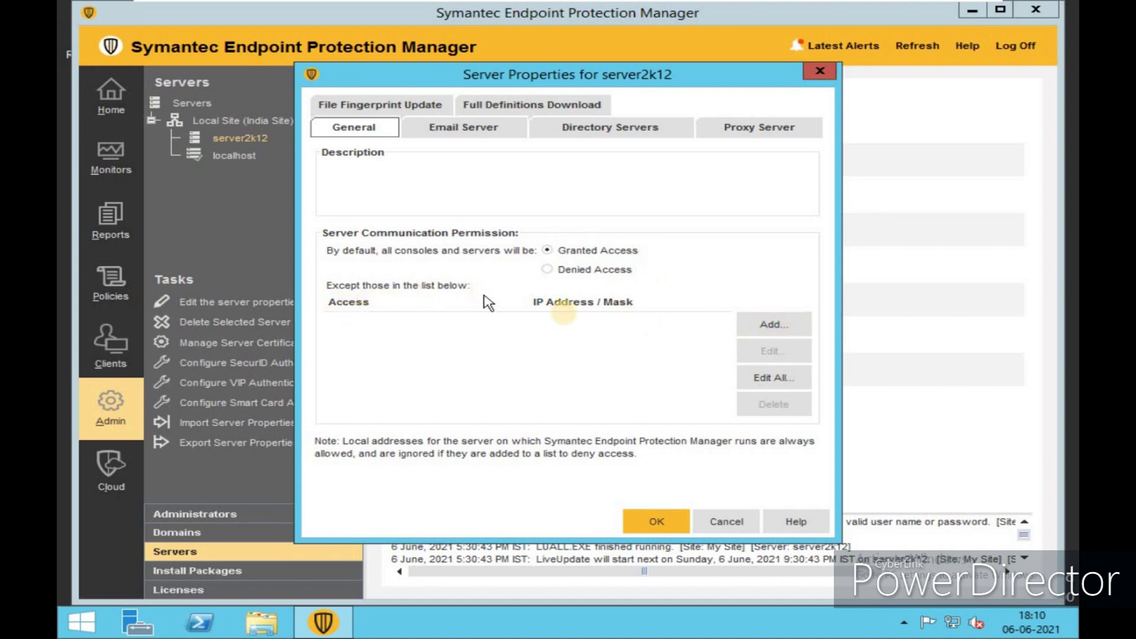
pyautogui.click(790, 329)
pyautogui.click(450, 268)
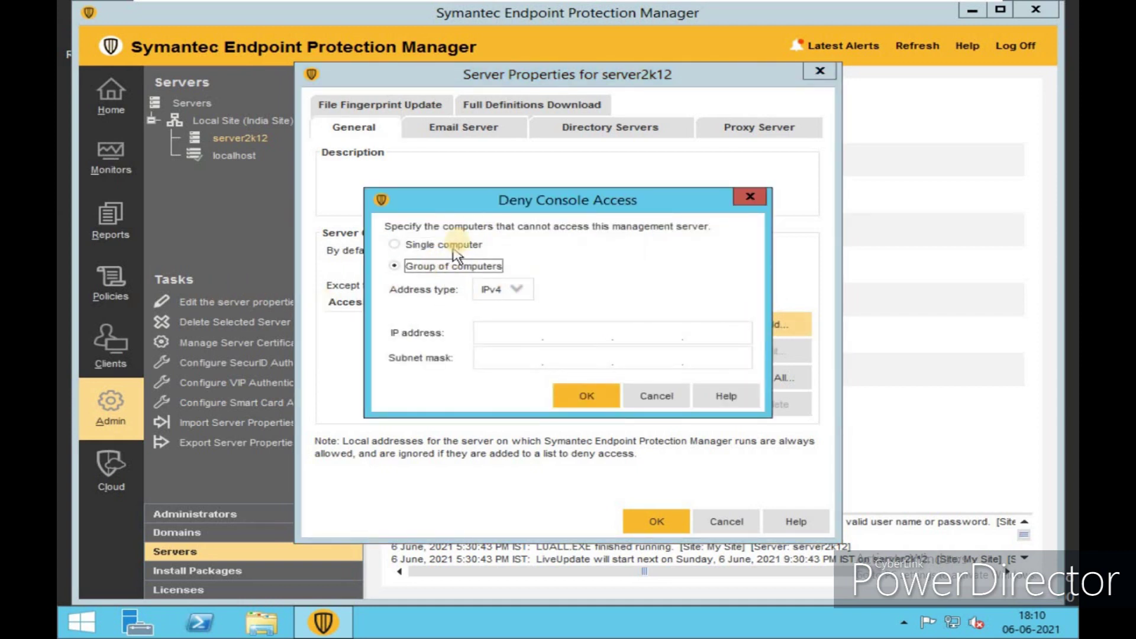
pyautogui.click(462, 246)
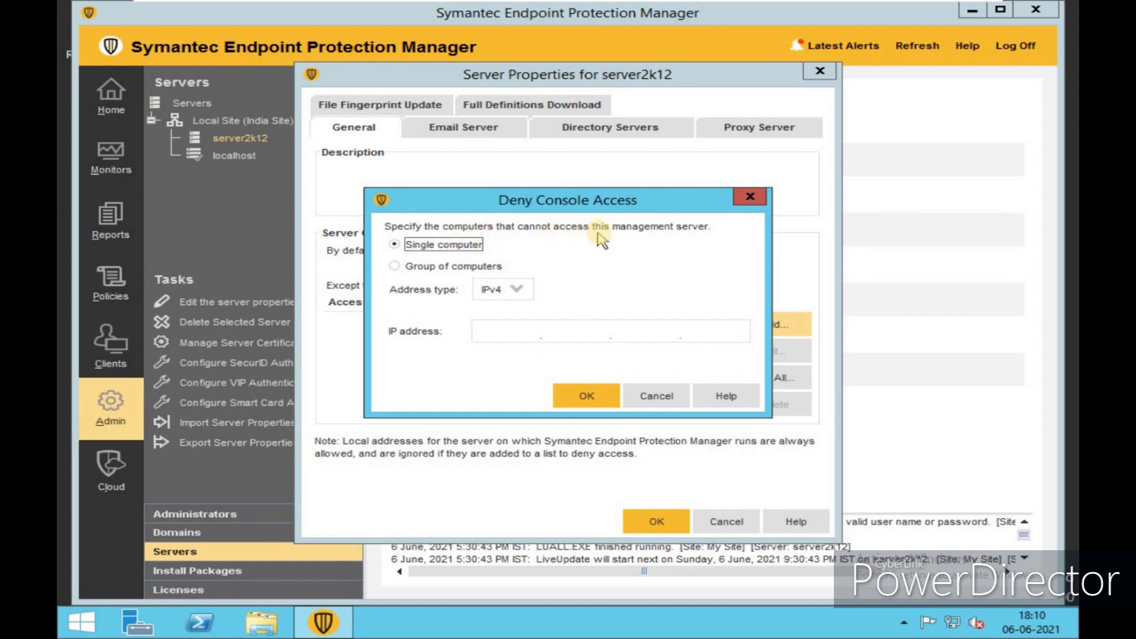
pyautogui.click(658, 398)
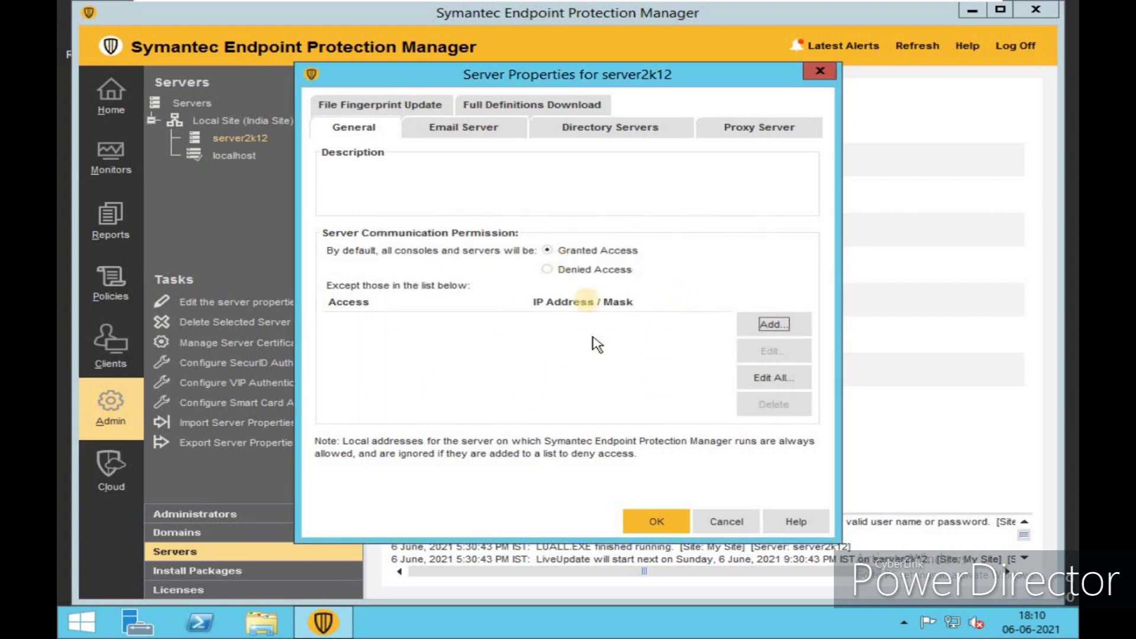
pyautogui.click(589, 269)
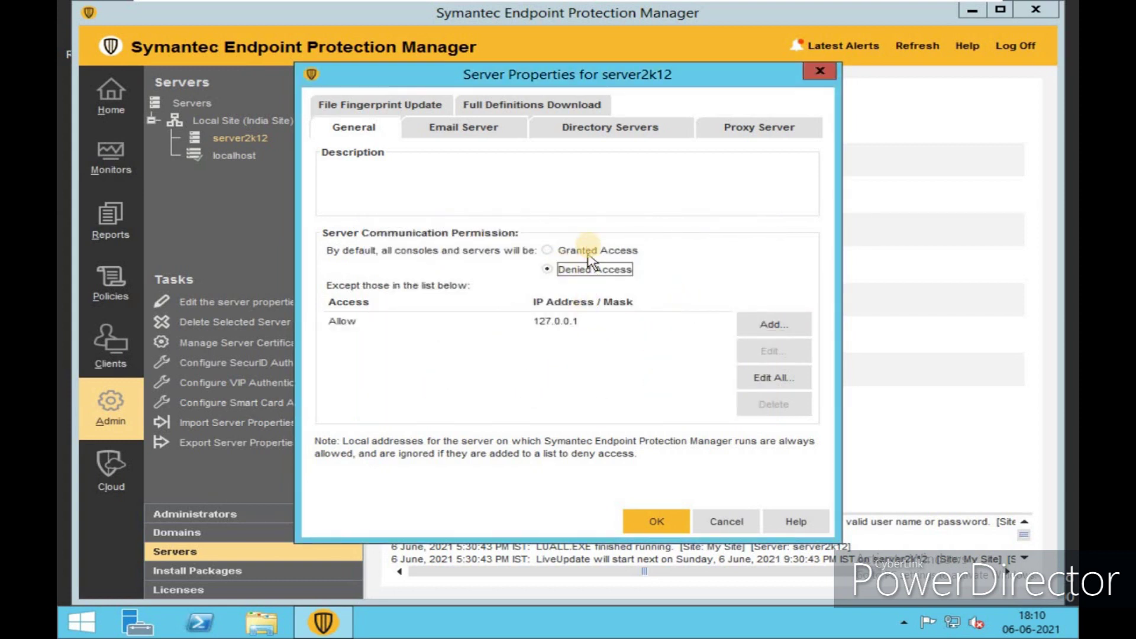
pyautogui.click(591, 254)
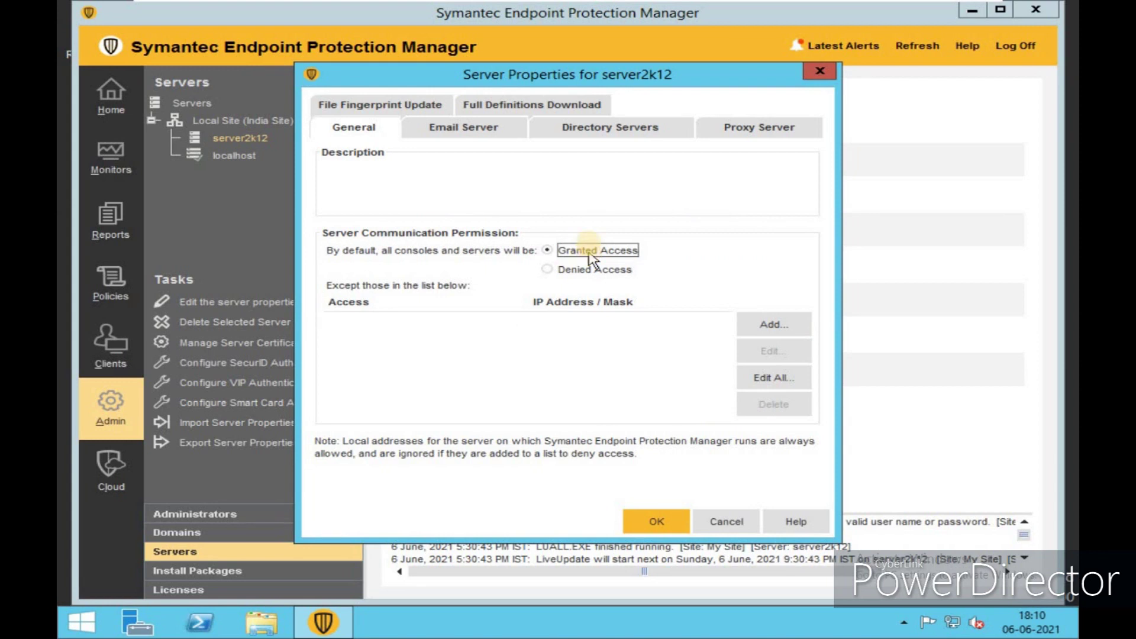
# Step: Review server2k12's email server, directory server and proxy server settings, including the form for adding a directory server, and accept the server properties
pyautogui.click(438, 124)
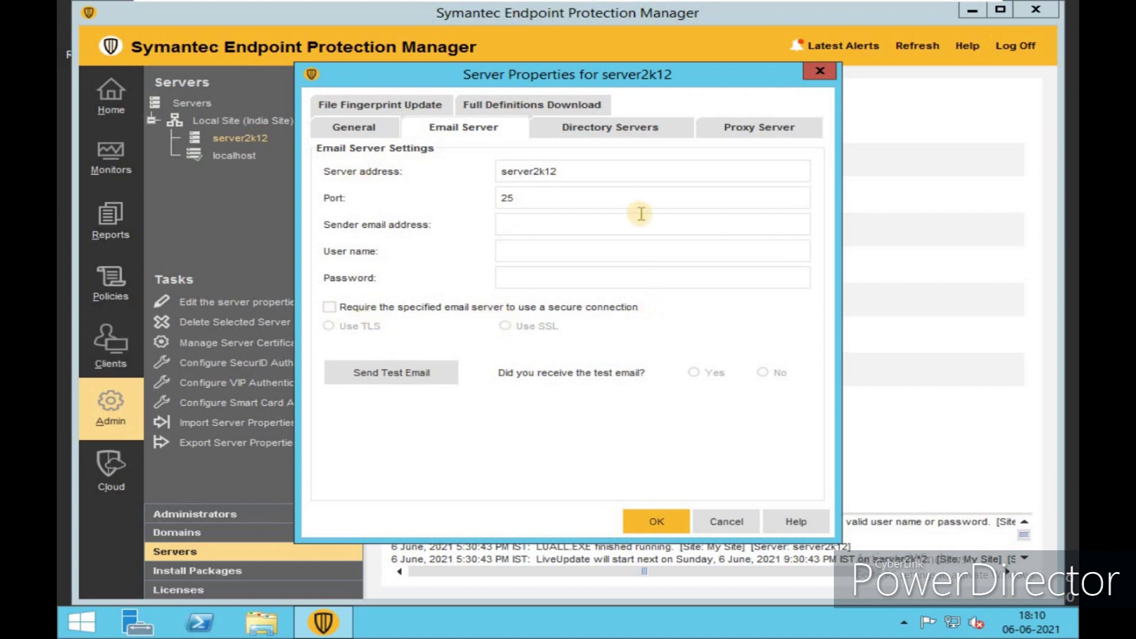
pyautogui.click(610, 132)
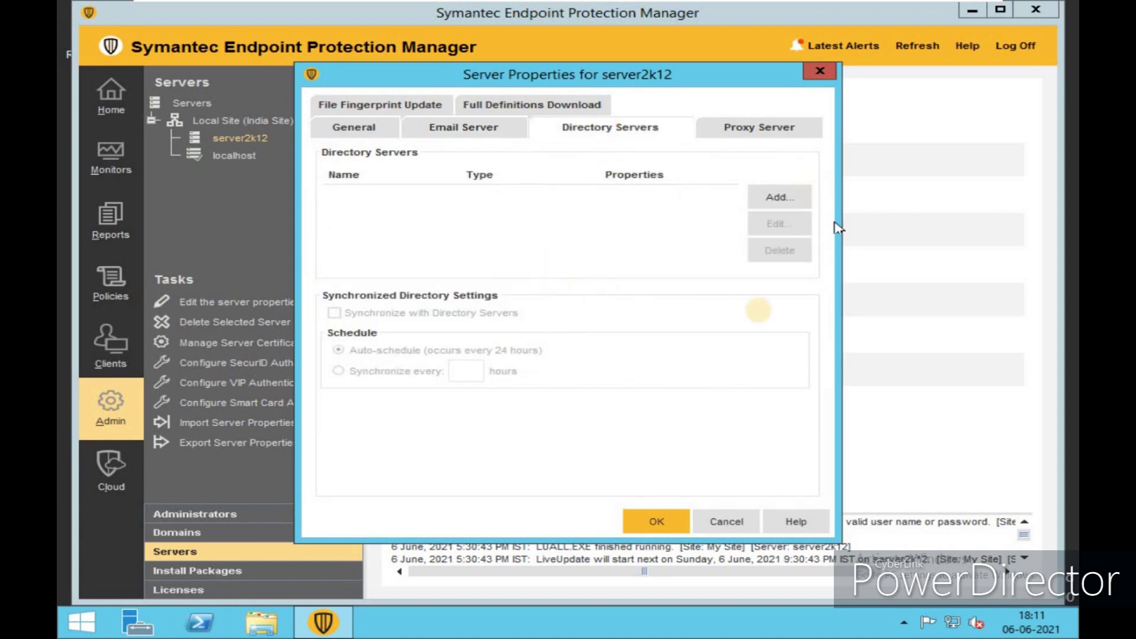
pyautogui.click(775, 198)
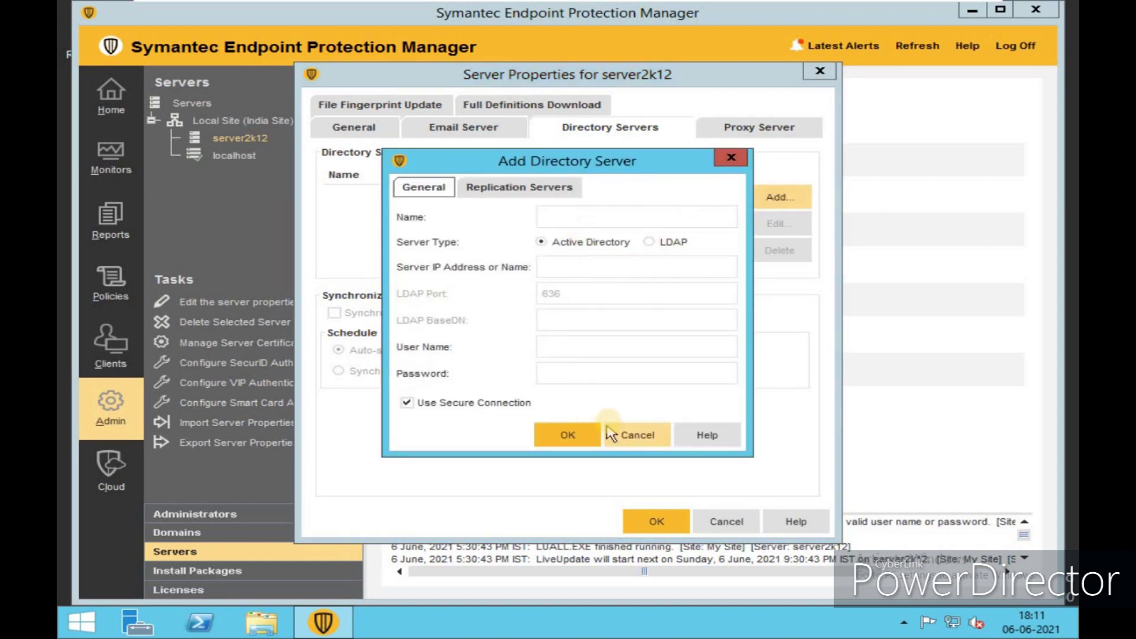
pyautogui.click(639, 436)
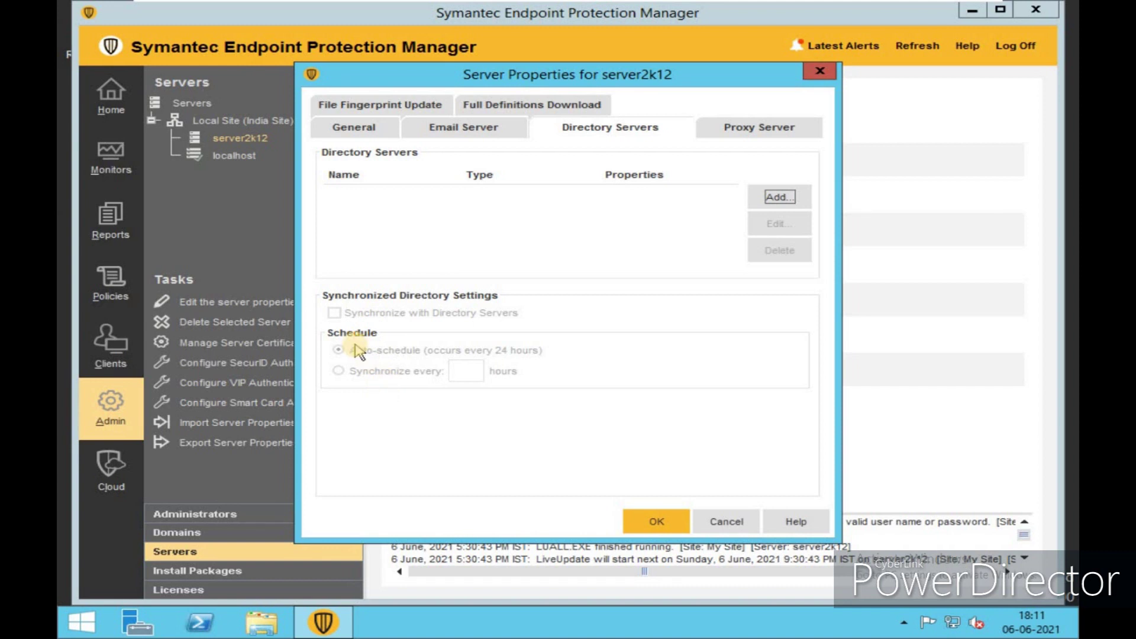
pyautogui.click(766, 136)
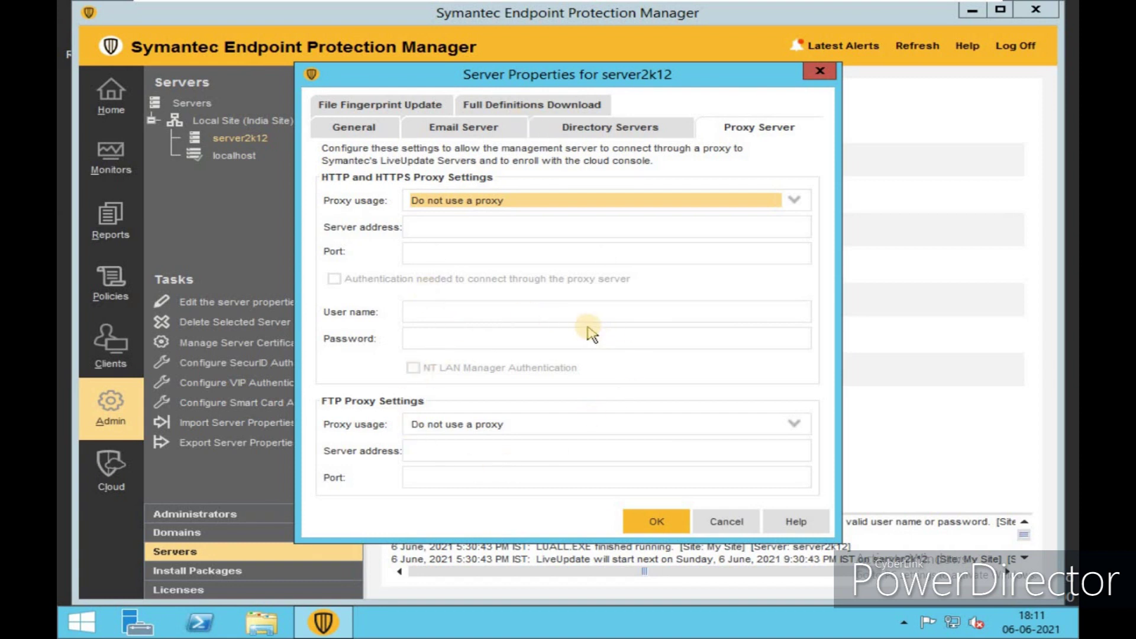
pyautogui.click(651, 530)
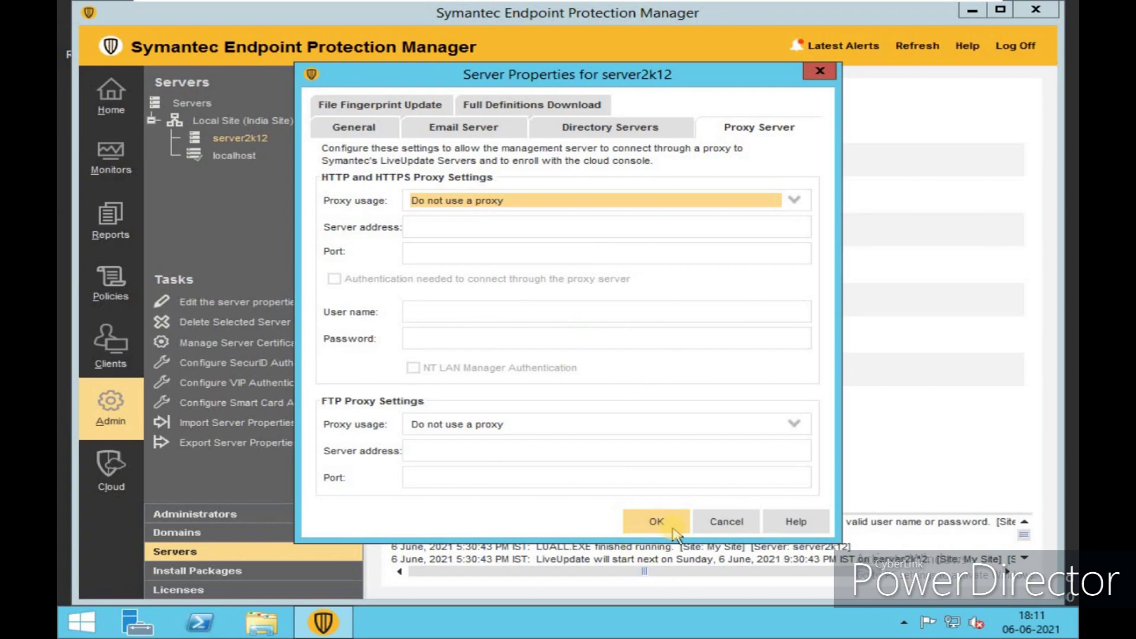